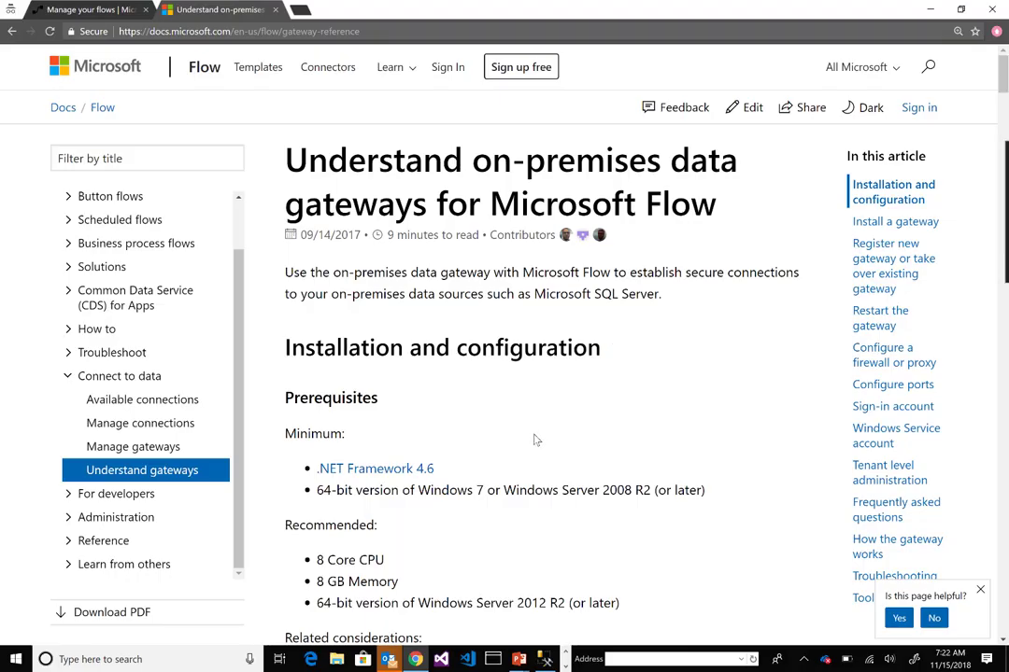
- Scroll the gateway article down to Install a gateway step 7 and the Register new gateway heading
{"action": "scroll", "coordinate": [534, 451], "scroll_direction": "down", "scroll_amount": 1}
{"action": "scroll", "coordinate": [533, 450], "scroll_direction": "down", "scroll_amount": 6}
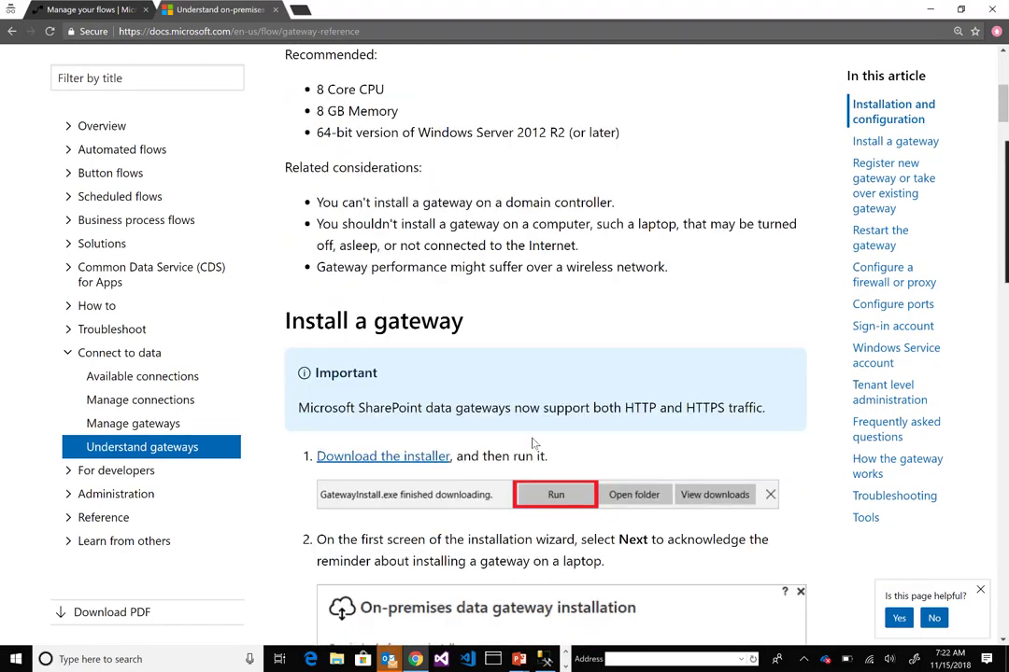
{"action": "scroll", "coordinate": [534, 449], "scroll_direction": "down", "scroll_amount": 4}
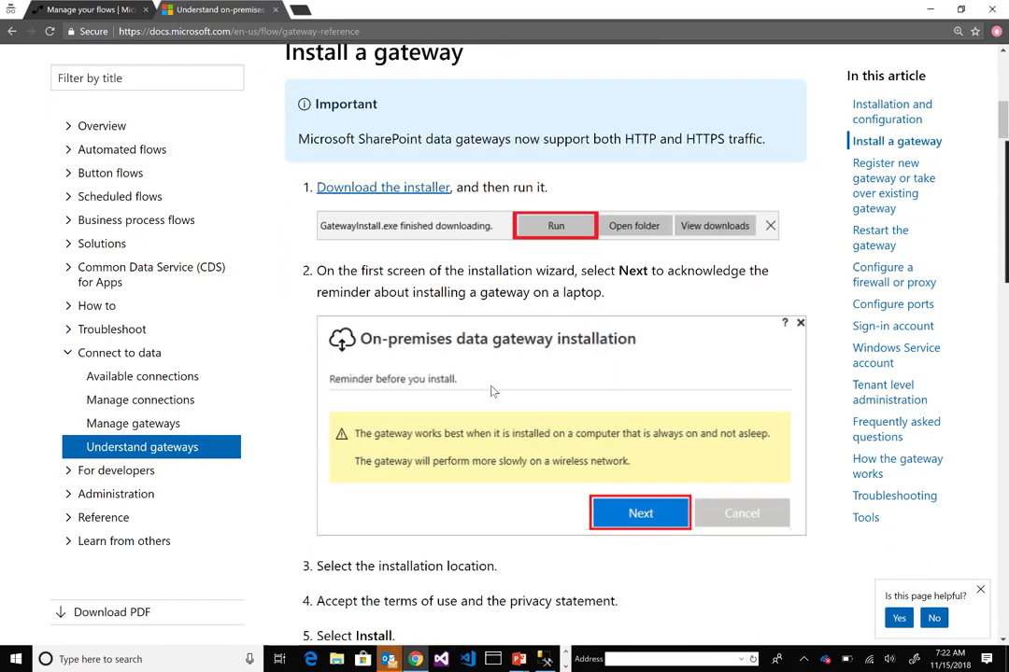
{"action": "scroll", "coordinate": [498, 408], "scroll_direction": "down", "scroll_amount": 1}
{"action": "scroll", "coordinate": [498, 408], "scroll_direction": "down", "scroll_amount": 4}
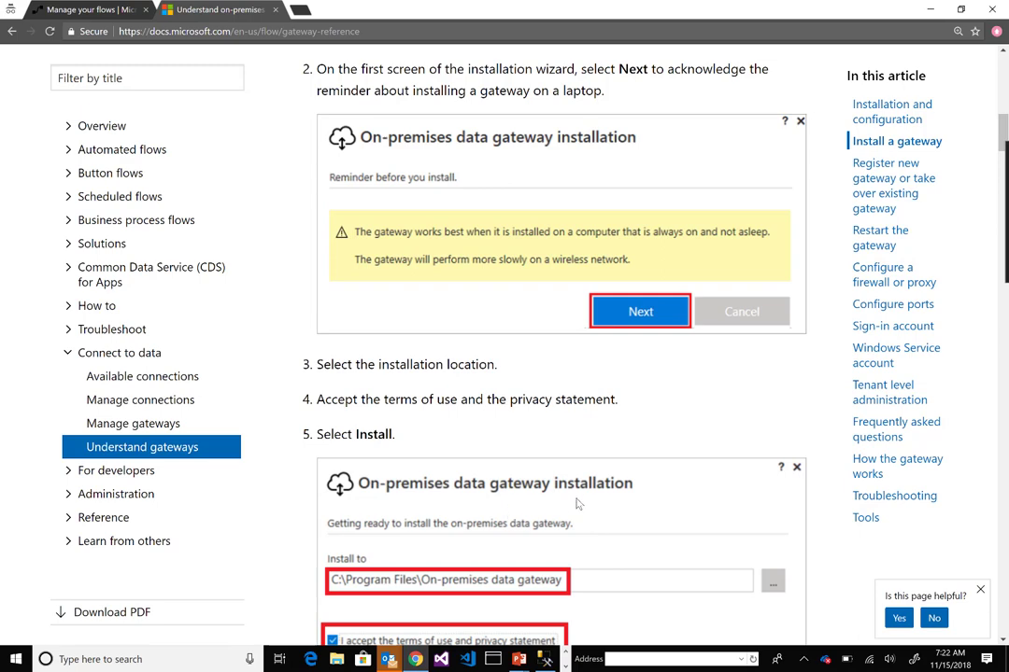
{"action": "scroll", "coordinate": [577, 507], "scroll_direction": "down", "scroll_amount": 3}
{"action": "scroll", "coordinate": [583, 509], "scroll_direction": "down", "scroll_amount": 5}
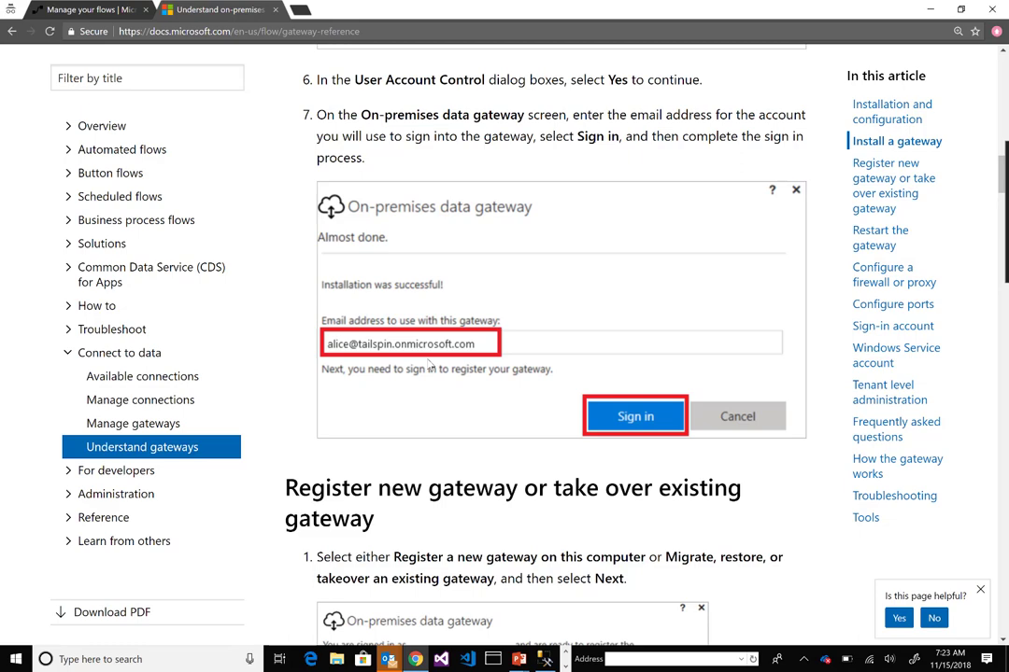
- Scroll past the Register new gateway steps to the net stop/net start PBIEgwService restart commands
{"action": "scroll", "coordinate": [626, 492], "scroll_direction": "down", "scroll_amount": 4}
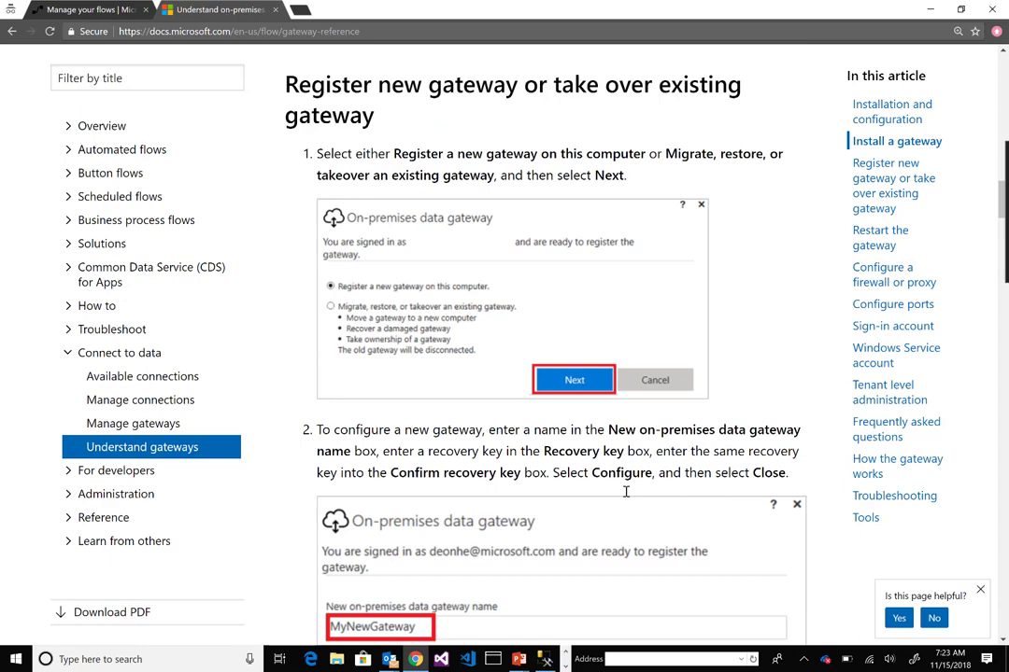
{"action": "scroll", "coordinate": [621, 496], "scroll_direction": "down", "scroll_amount": 3}
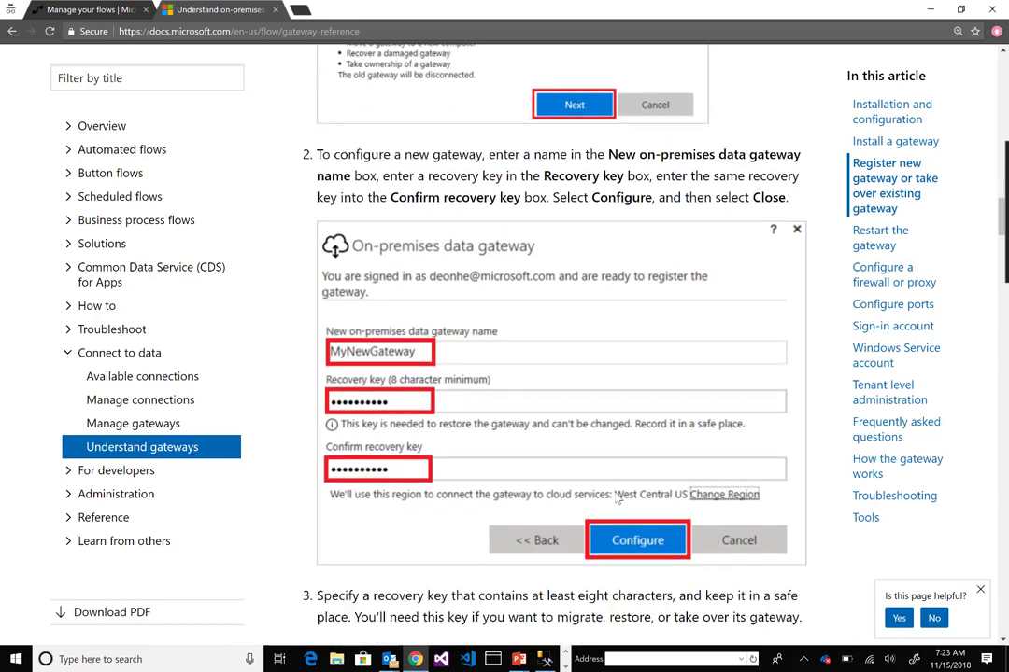
{"action": "scroll", "coordinate": [616, 499], "scroll_direction": "down", "scroll_amount": 1}
{"action": "scroll", "coordinate": [618, 499], "scroll_direction": "down", "scroll_amount": 1}
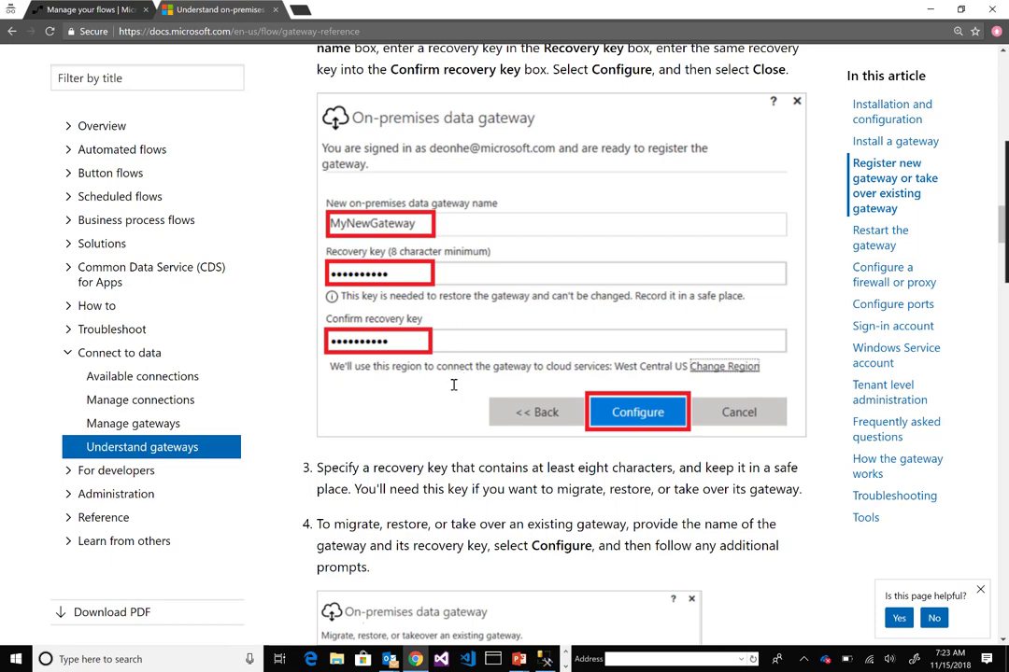
{"action": "scroll", "coordinate": [456, 392], "scroll_direction": "down", "scroll_amount": 5}
{"action": "scroll", "coordinate": [458, 393], "scroll_direction": "down", "scroll_amount": 5}
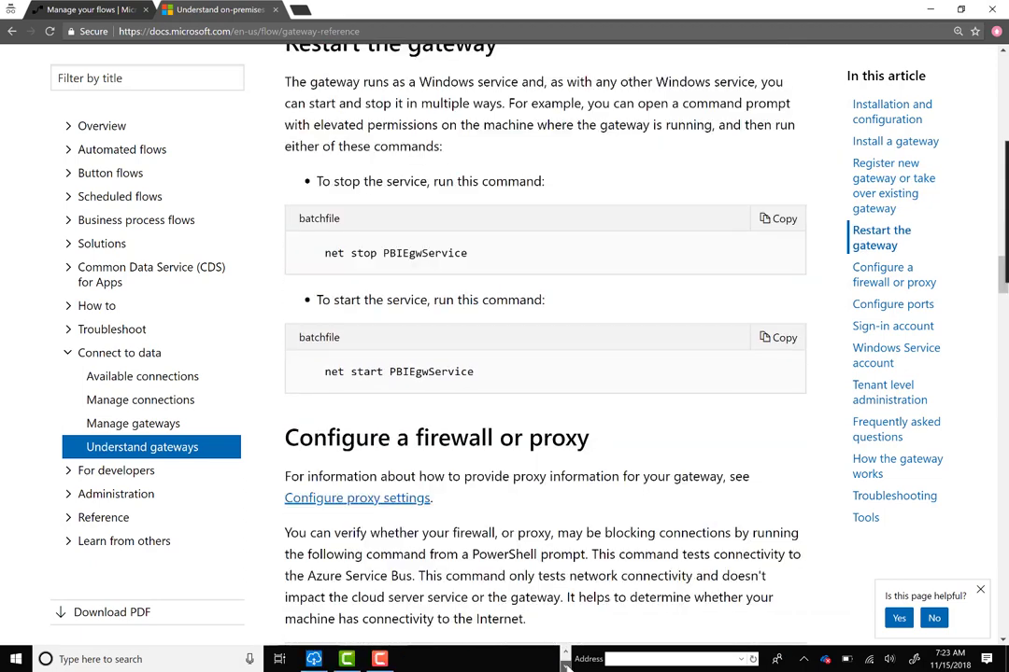
{"action": "left_click", "coordinate": [315, 659]}
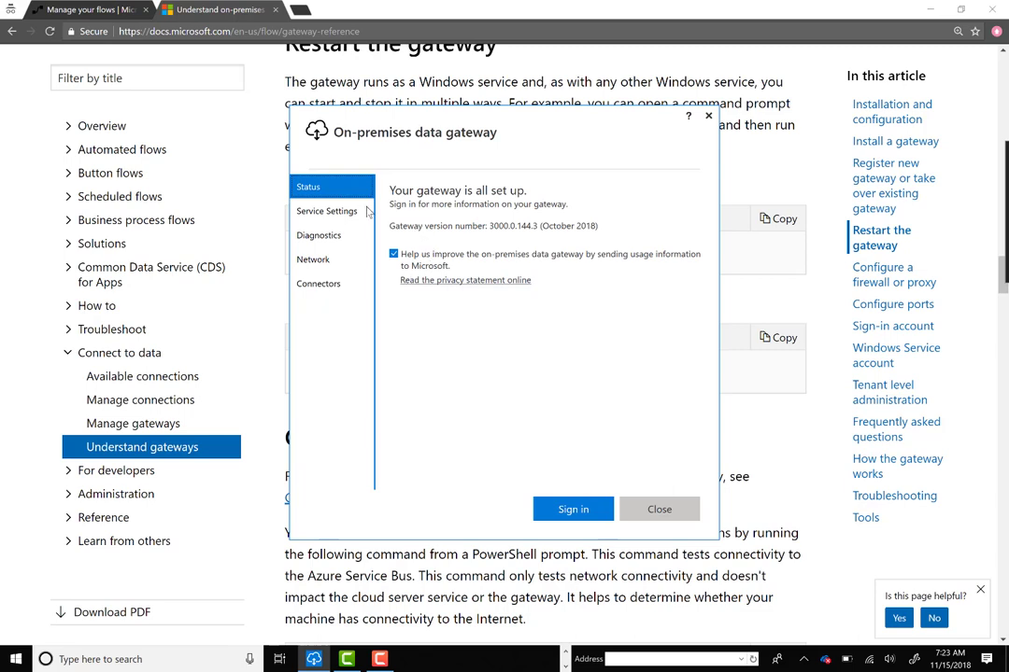
{"action": "left_click", "coordinate": [317, 262]}
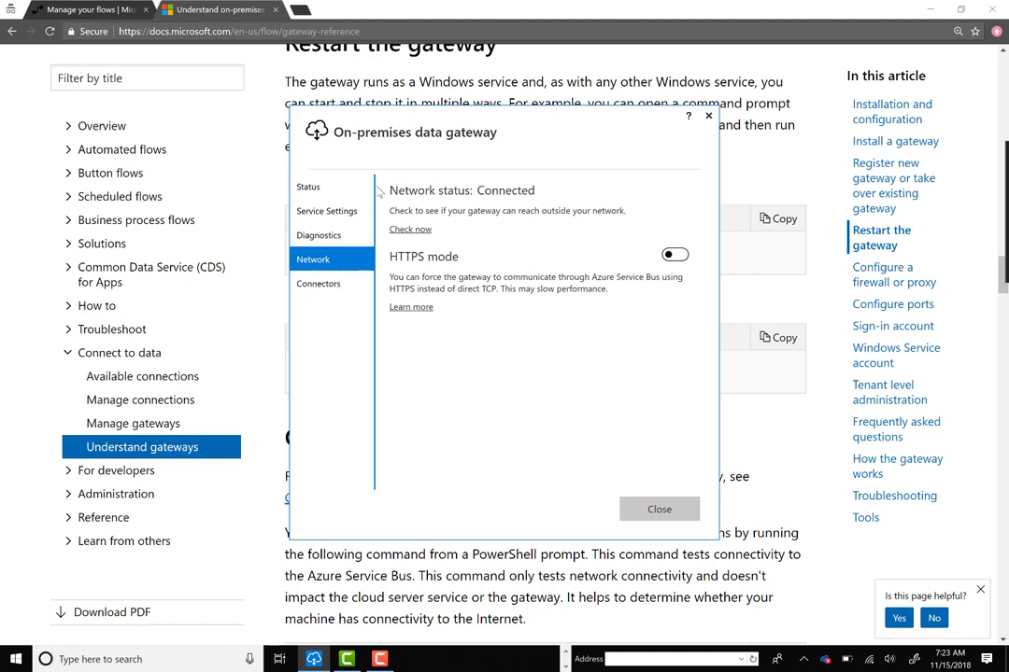
{"action": "left_click", "coordinate": [708, 117]}
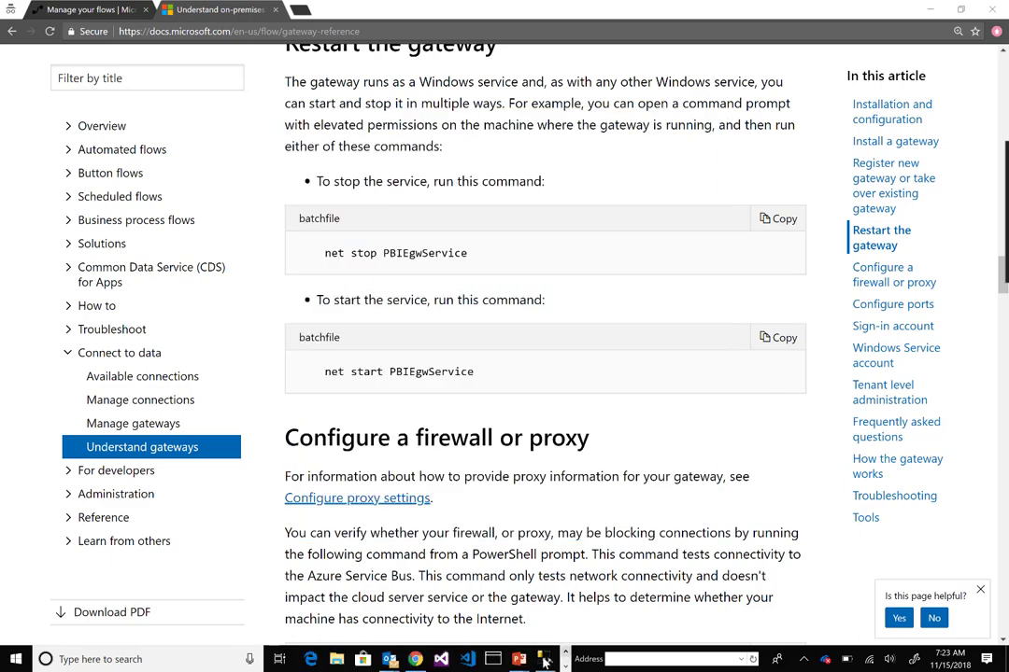
- Switch to SQL Server Management Studio showing the PQ database's dbo.Customers and dbo.Workorders tables
{"action": "left_click", "coordinate": [546, 660]}
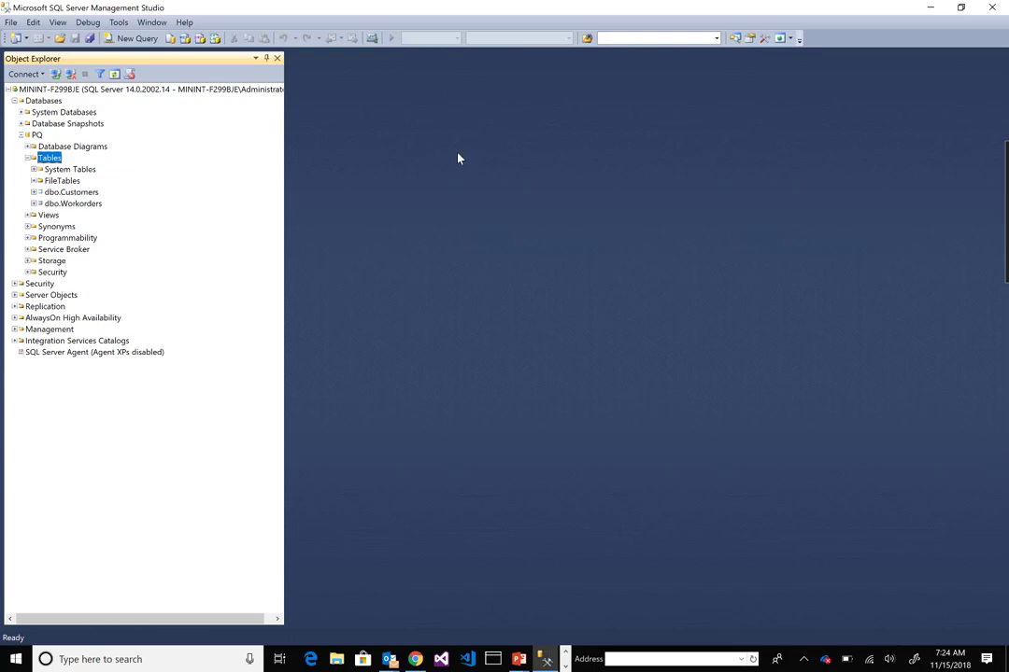
- Edit the PQOnline - On Prem Gateway flow and add a second Transform data using Power Query step
{"action": "key", "text": "alt+Tab"}
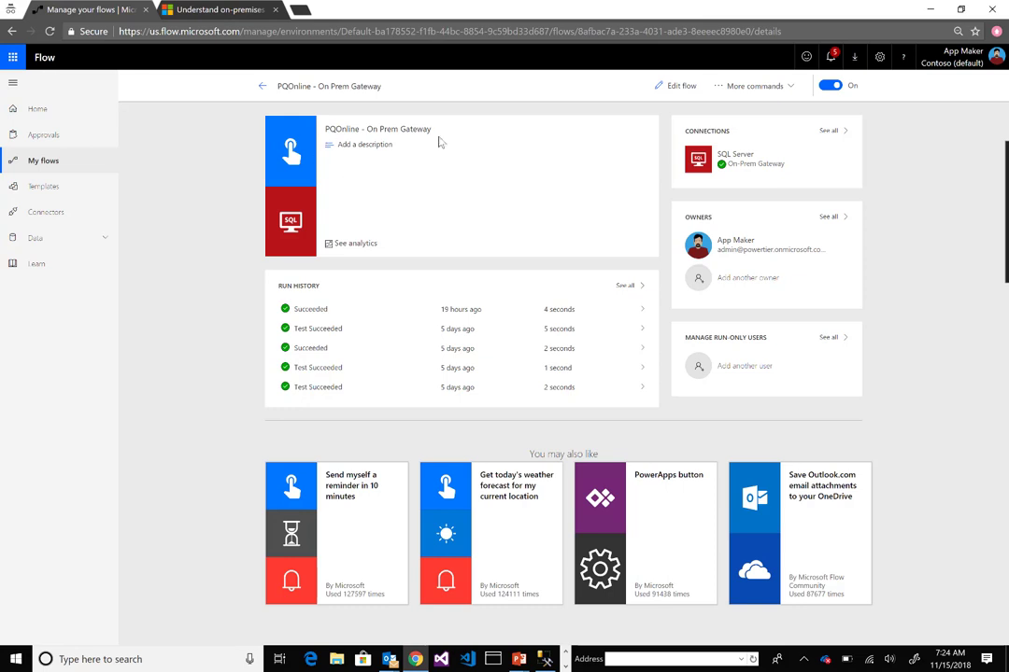
{"action": "left_click", "coordinate": [679, 87]}
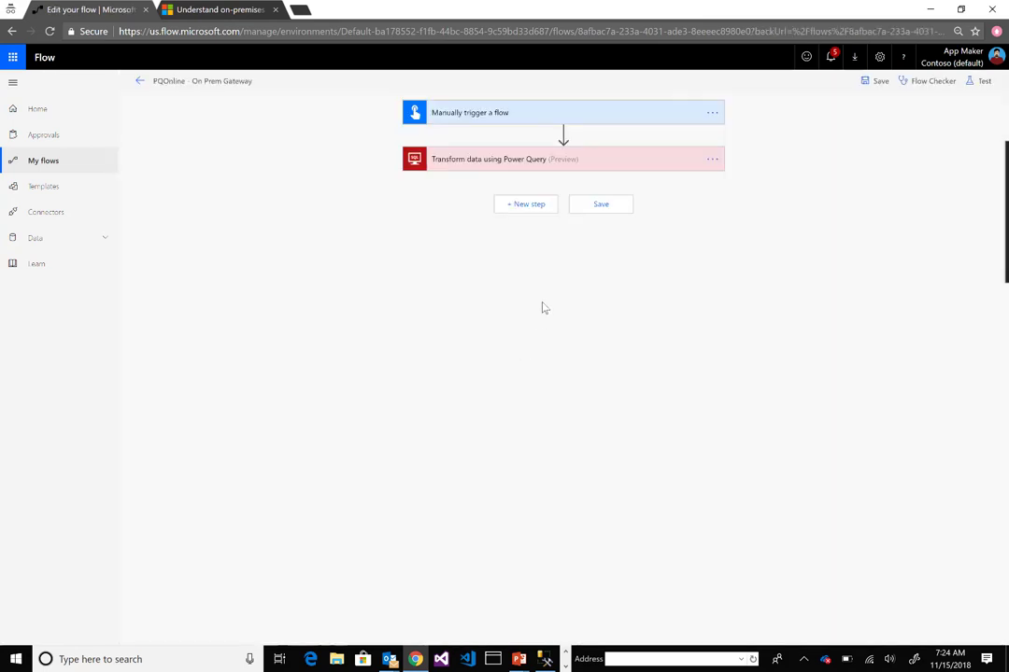
{"action": "left_click", "coordinate": [529, 206]}
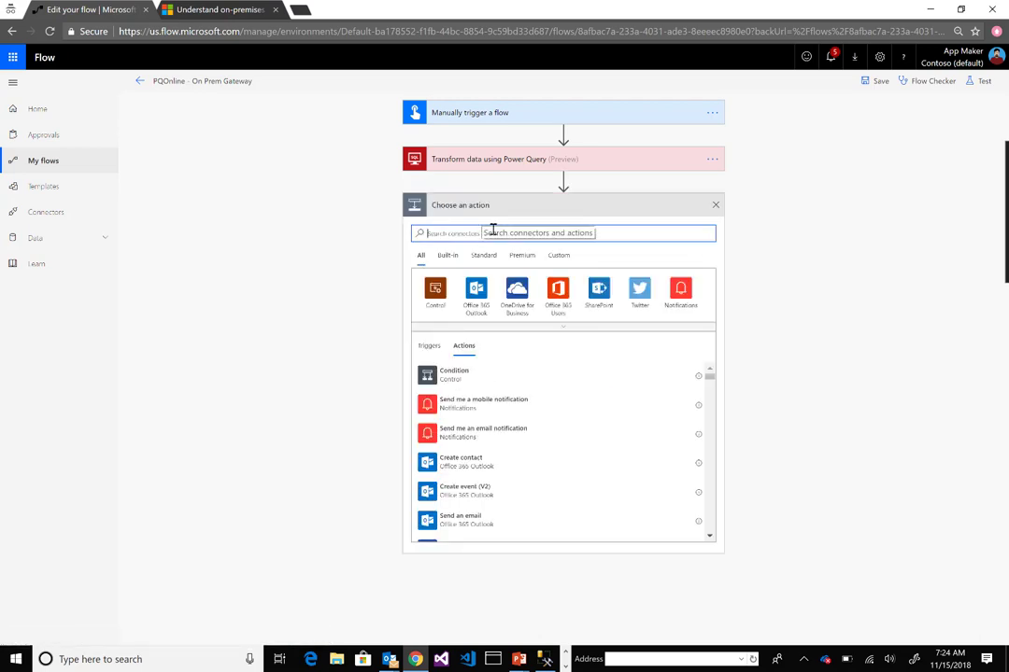
{"action": "type", "text": "s"}
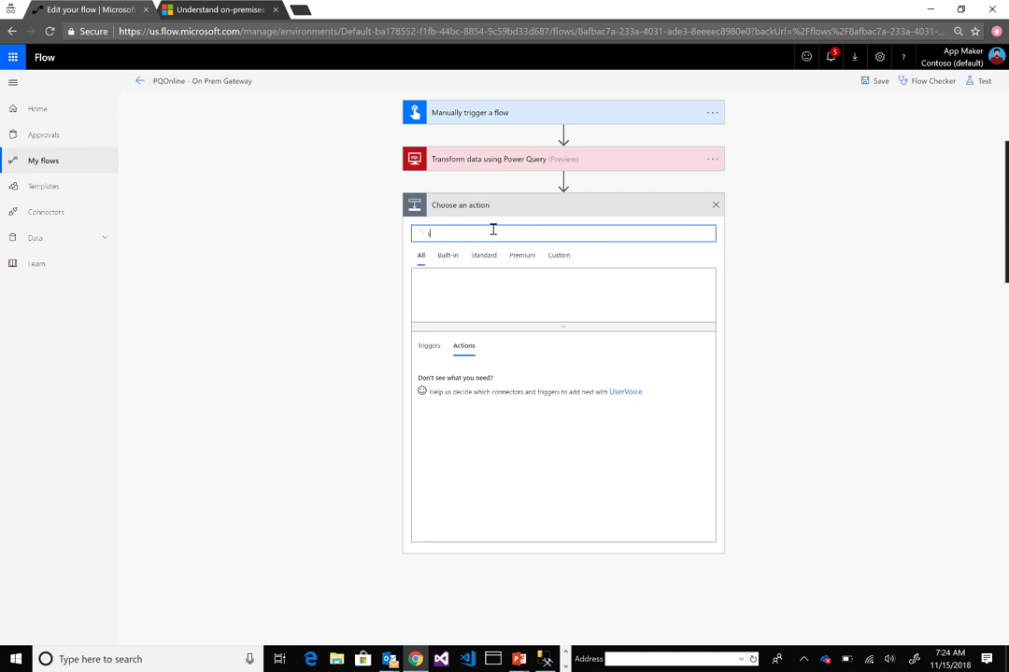
{"action": "key", "text": "BackSpace"}
{"action": "type", "text": "power query"}
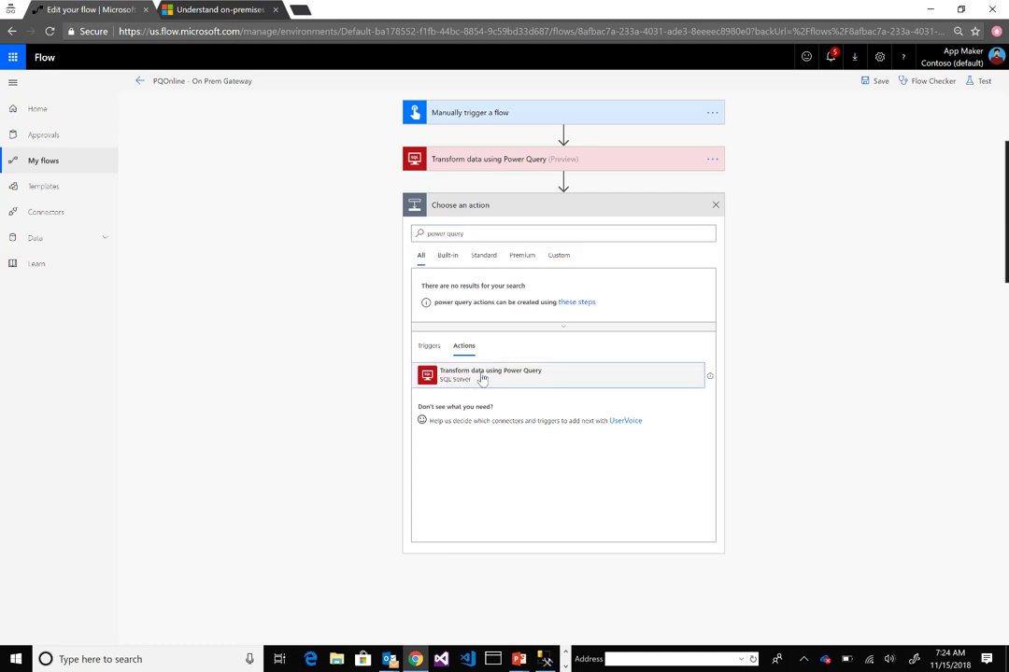
{"action": "left_click", "coordinate": [461, 378]}
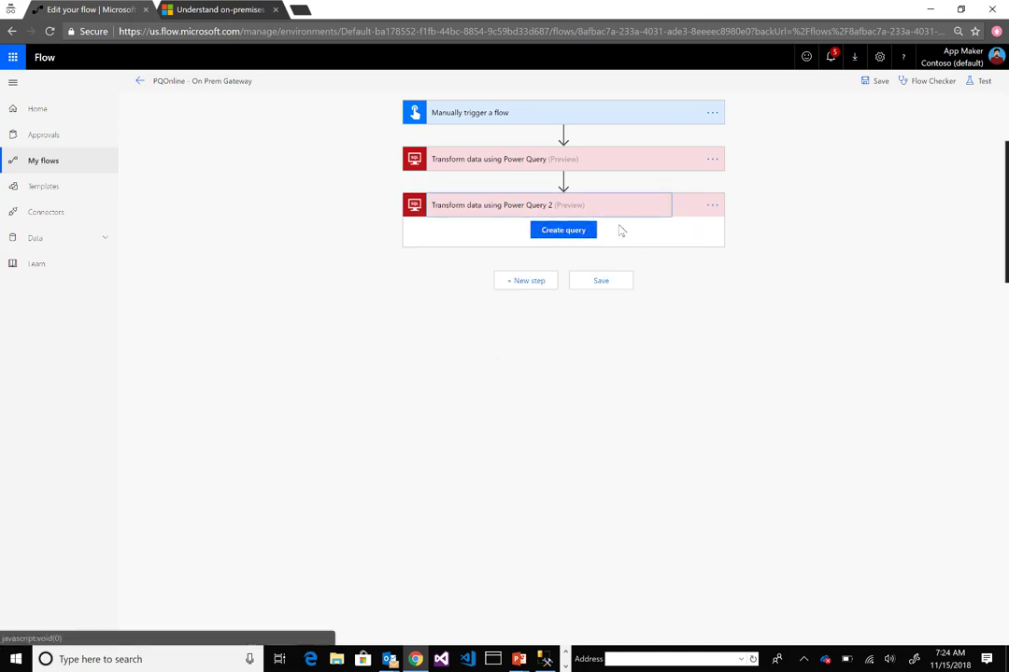
{"action": "left_click", "coordinate": [712, 205]}
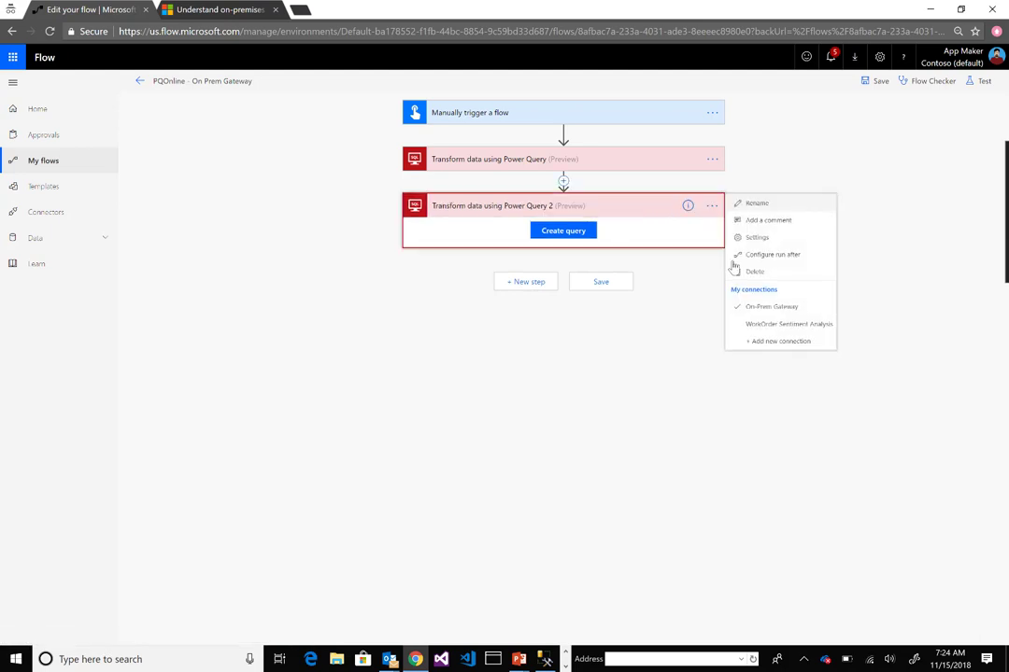
{"action": "left_click", "coordinate": [781, 343]}
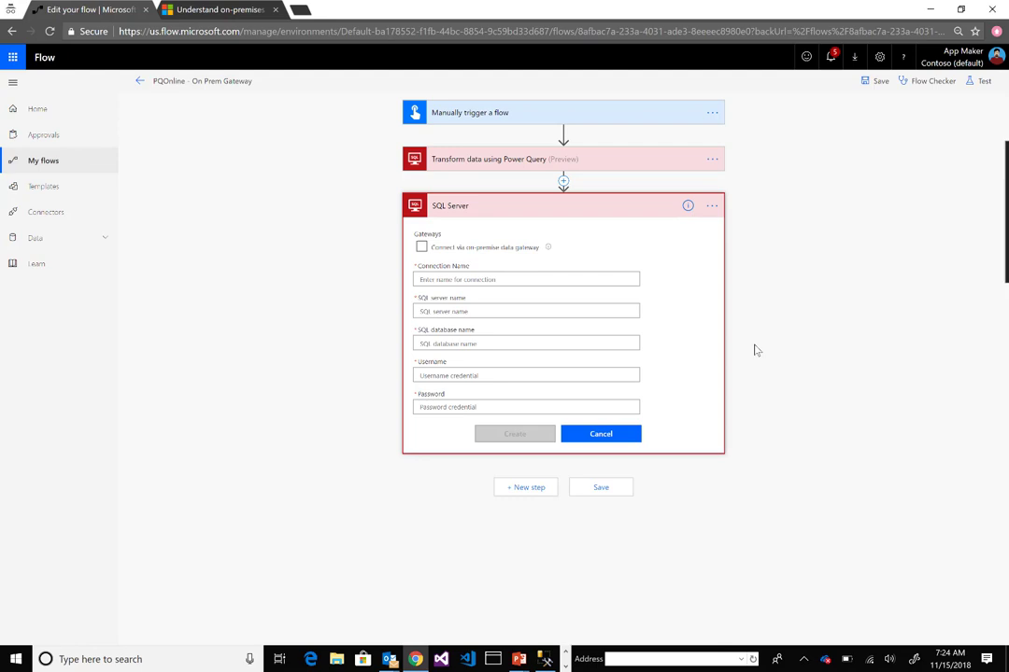
{"action": "left_click", "coordinate": [447, 251]}
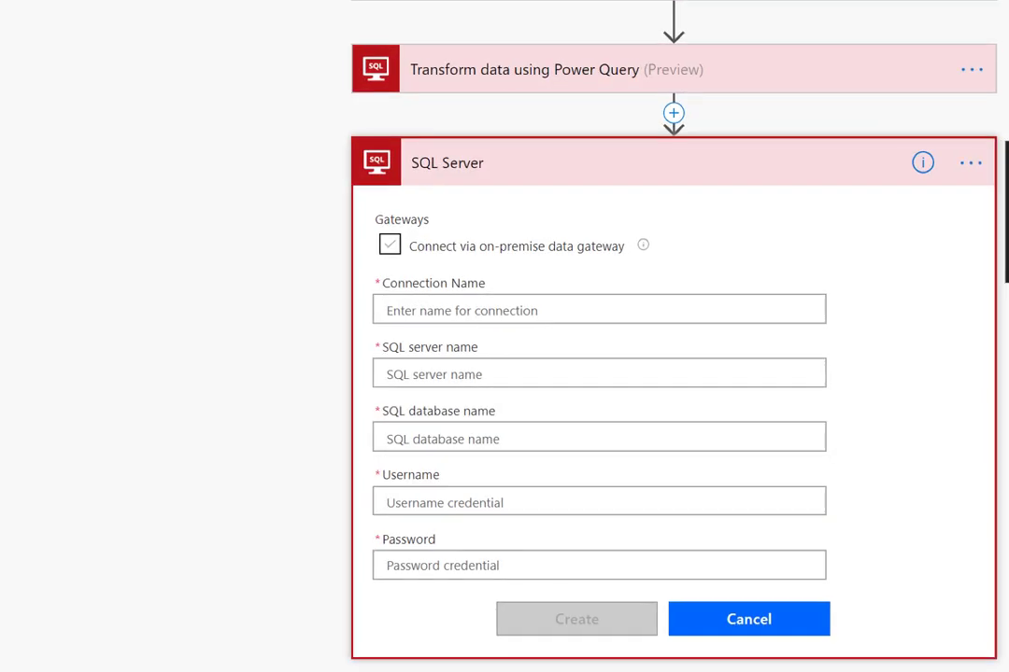
{"action": "left_click_drag", "start_coordinate": [378, 266], "coordinate": [653, 268]}
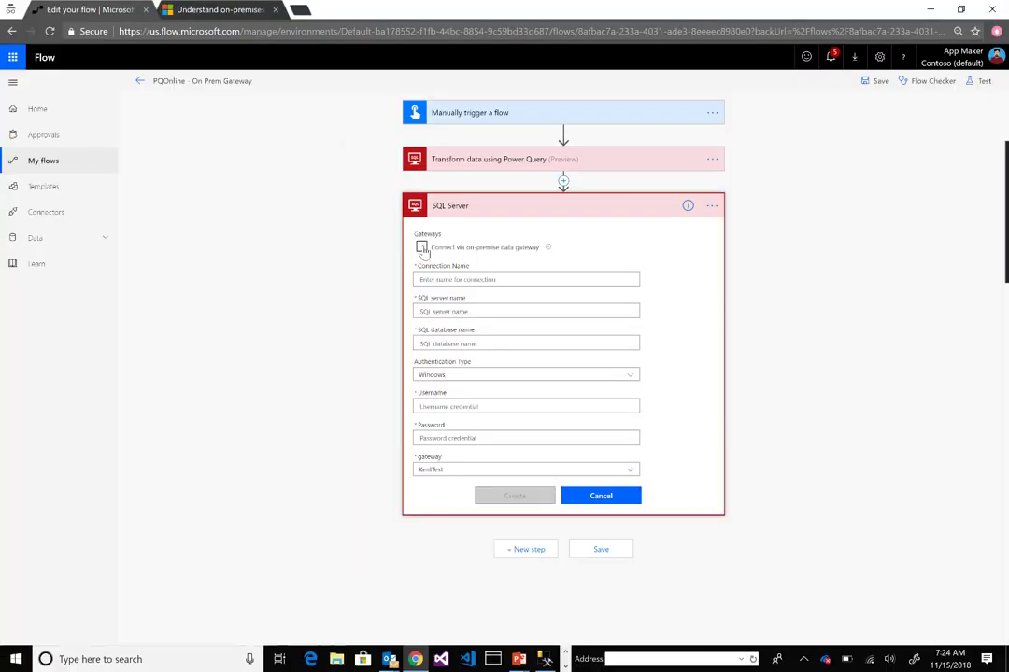
{"action": "left_click", "coordinate": [422, 248]}
{"action": "left_click", "coordinate": [460, 469]}
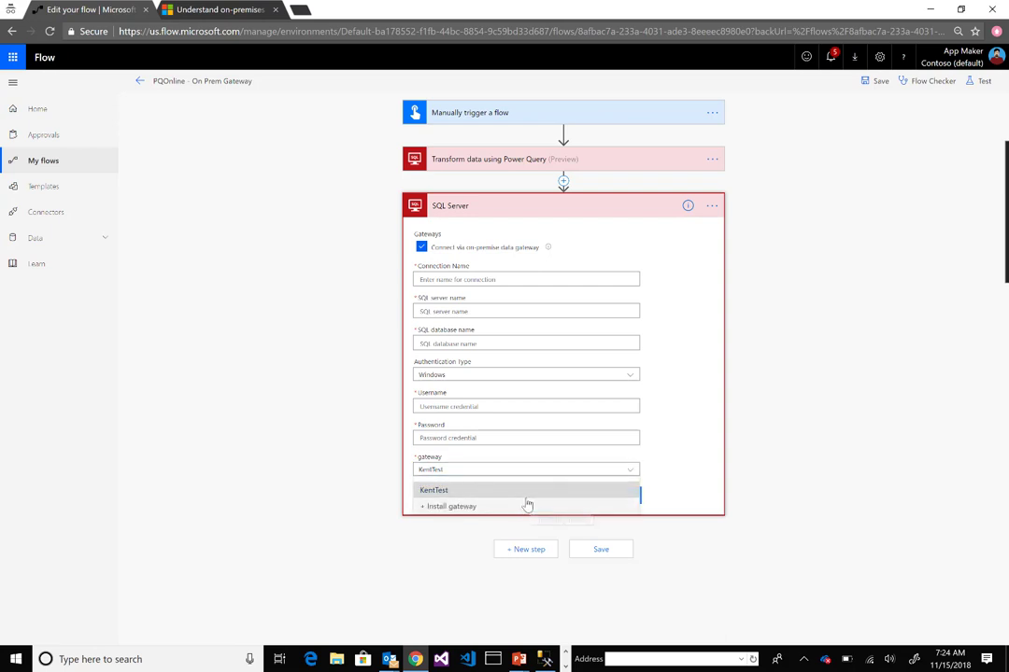
{"action": "left_click", "coordinate": [527, 506]}
{"action": "left_click", "coordinate": [519, 376]}
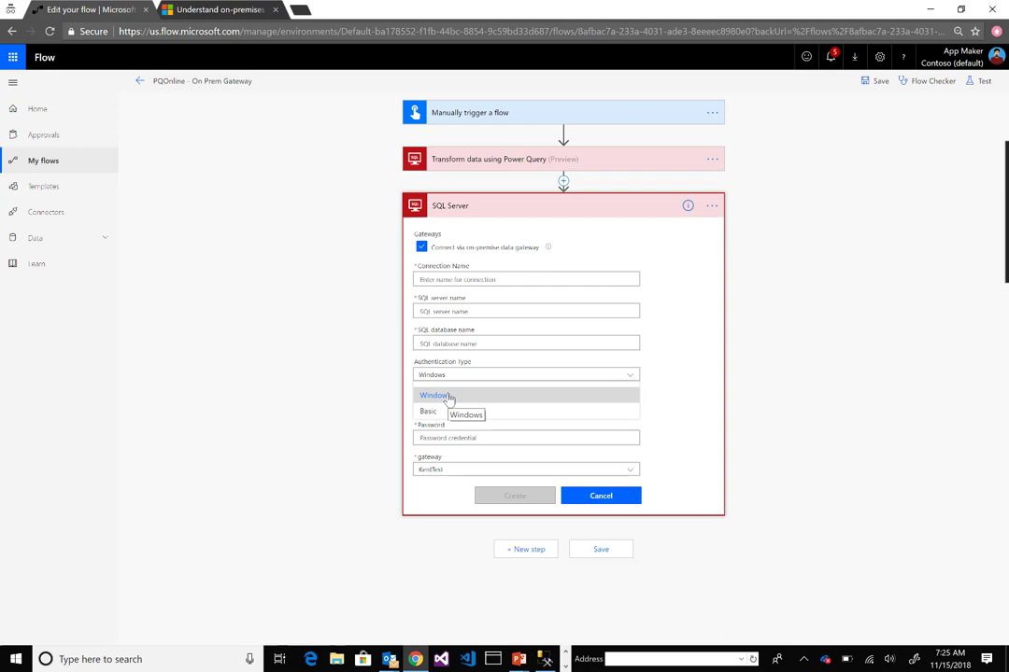
{"action": "left_click", "coordinate": [623, 500]}
{"action": "left_click", "coordinate": [601, 496]}
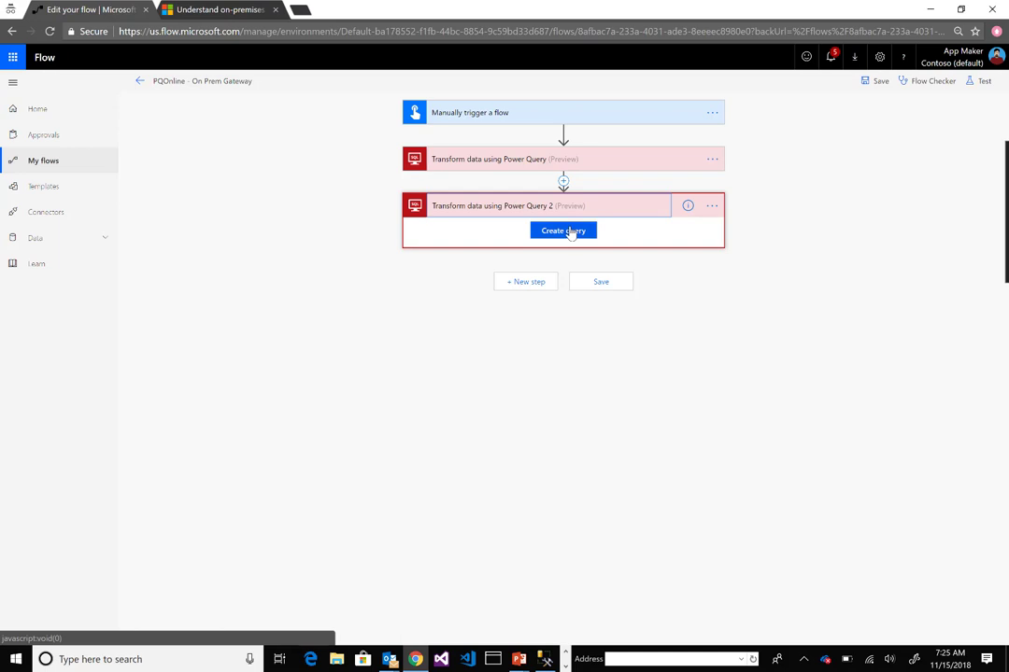
- Start the new step's query and tick the Customers and Workorders tables in the navigator
{"action": "left_click", "coordinate": [713, 211]}
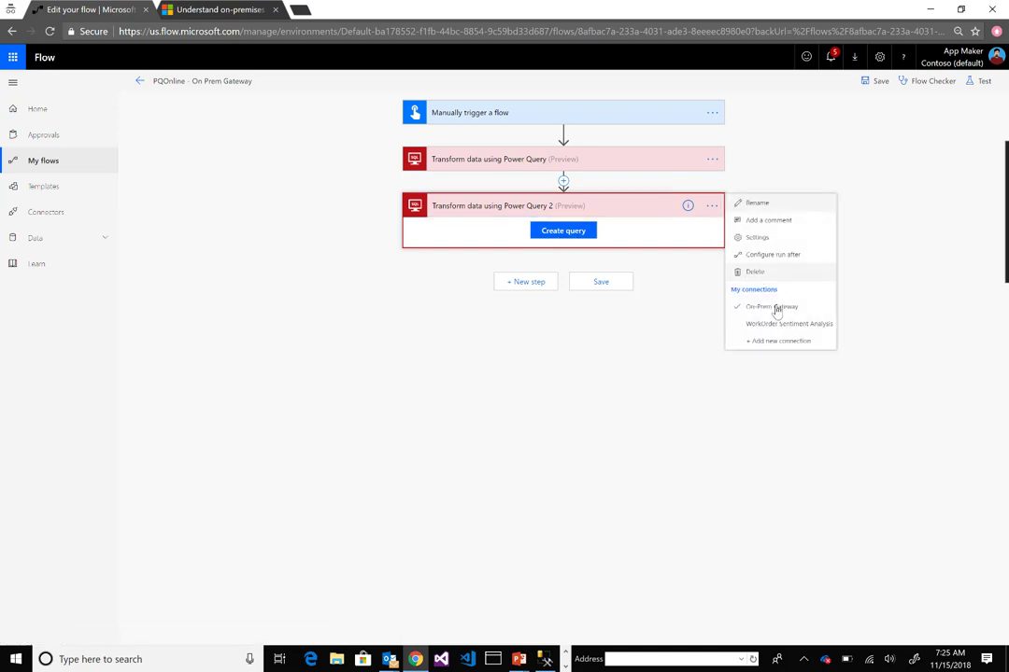
{"action": "left_click", "coordinate": [555, 232]}
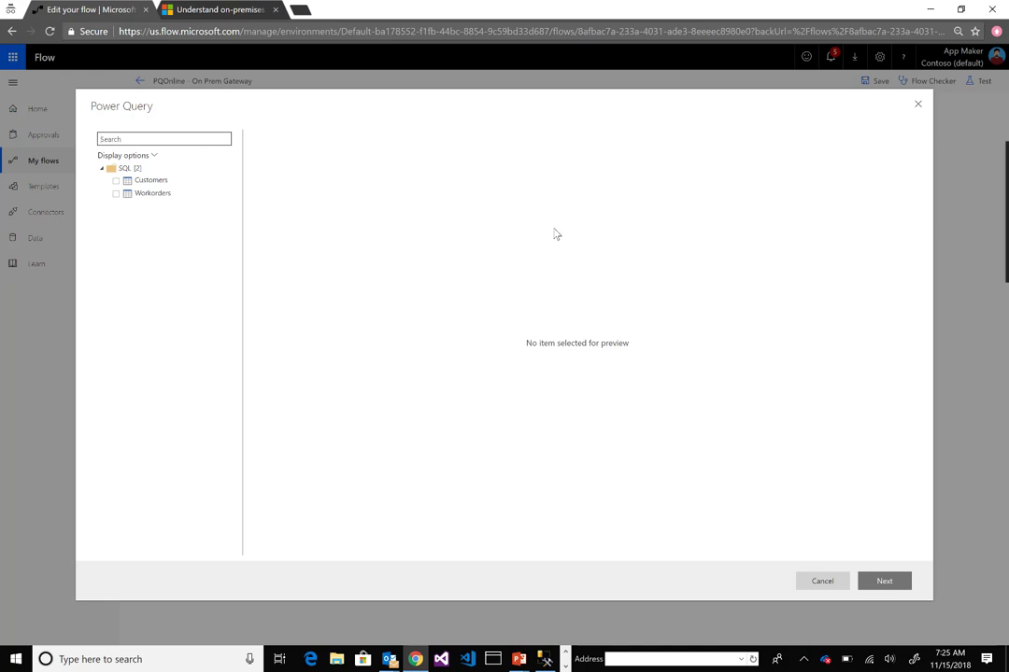
{"action": "left_click", "coordinate": [116, 181]}
{"action": "left_click", "coordinate": [116, 193]}
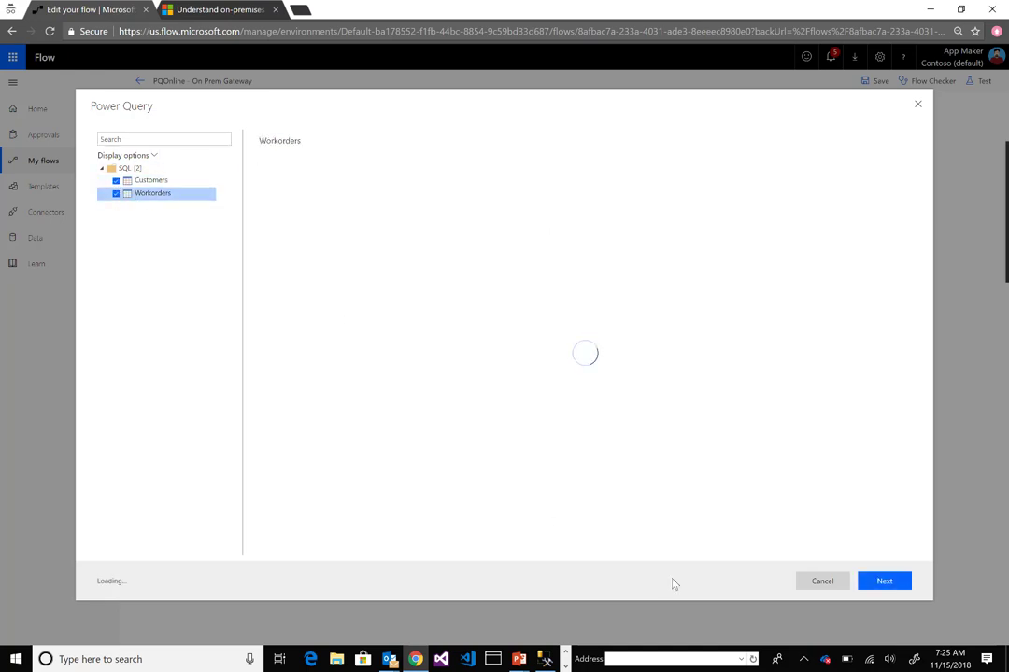
- Merge Workorders with Customers as a new query, matching on their CustomerID columns
{"action": "left_click", "coordinate": [889, 586]}
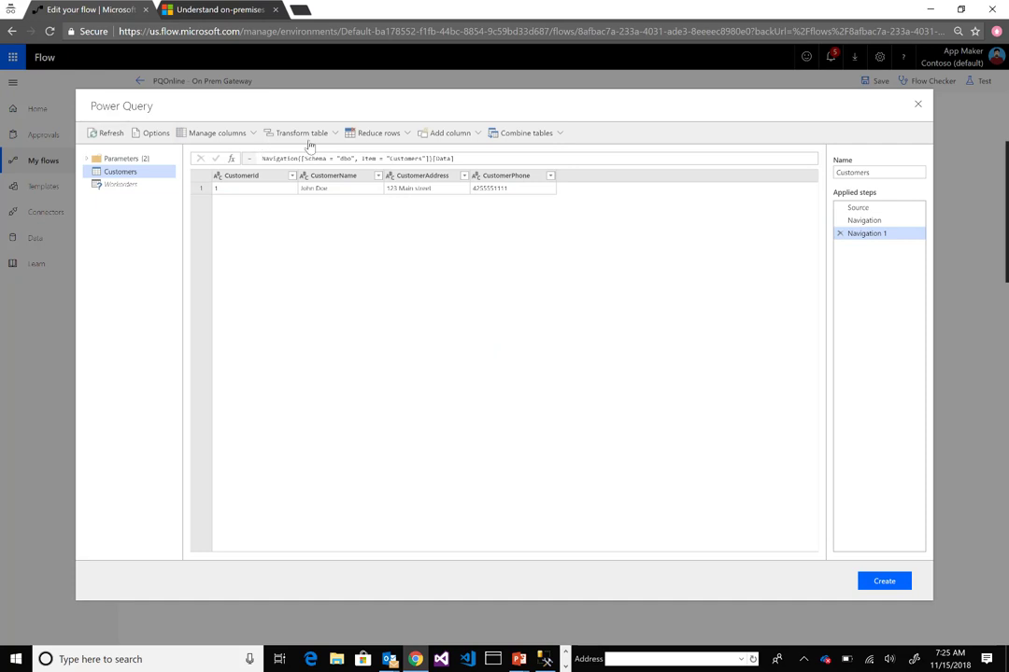
{"action": "left_click", "coordinate": [547, 138]}
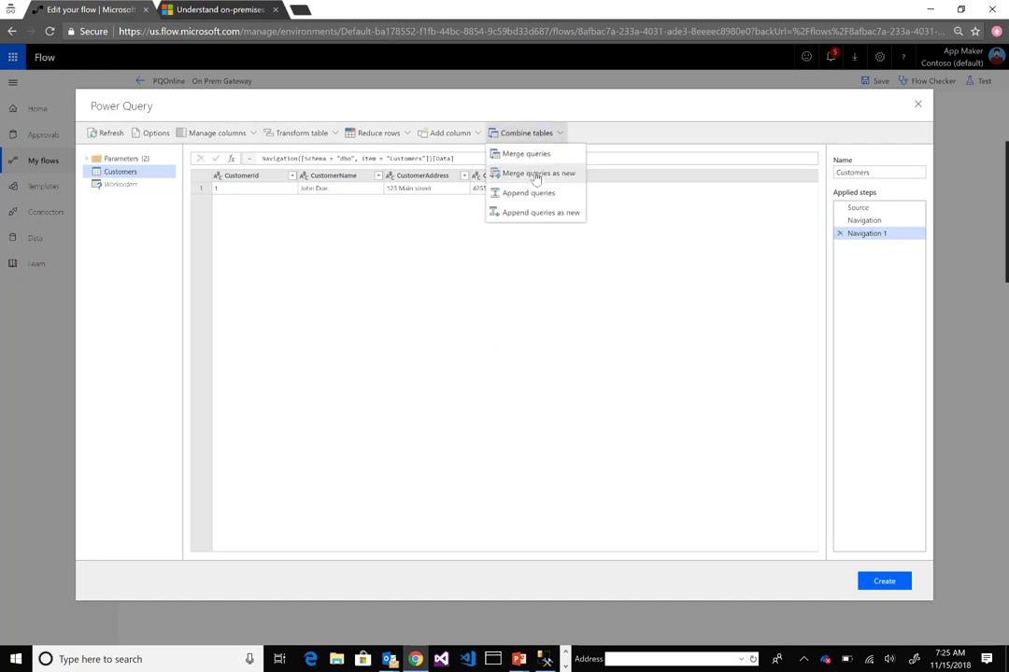
{"action": "left_click", "coordinate": [537, 174]}
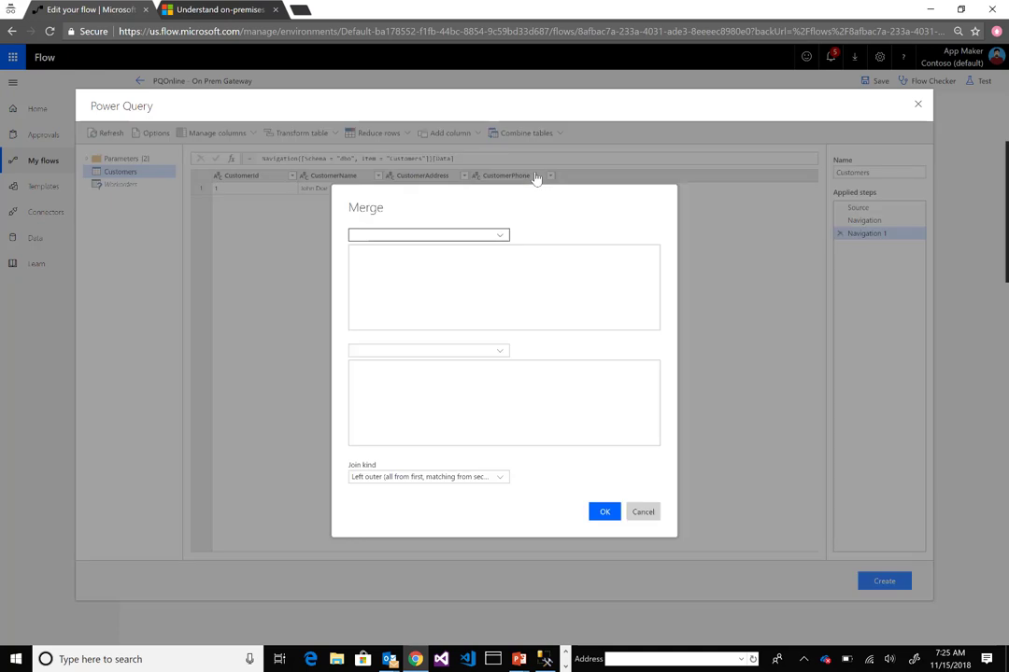
{"action": "left_click", "coordinate": [488, 234]}
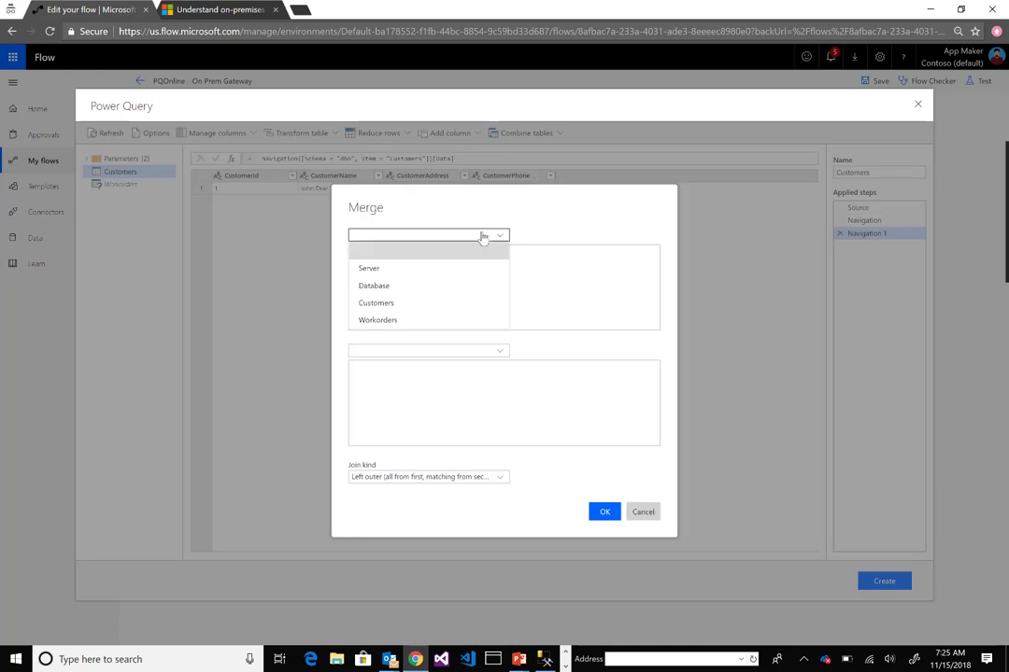
{"action": "left_click", "coordinate": [445, 320]}
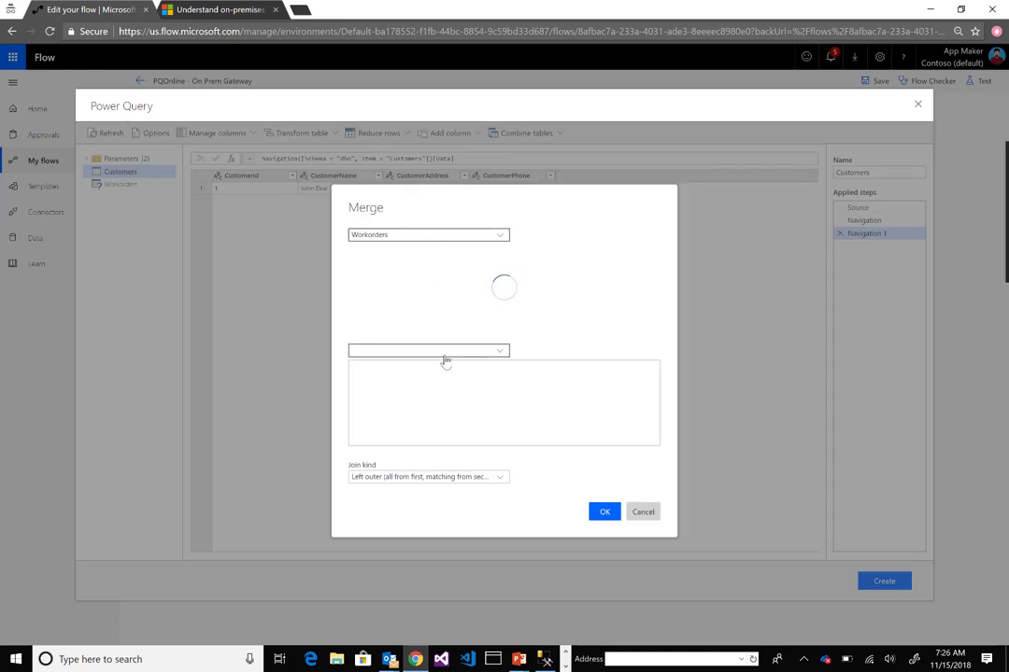
{"action": "left_click", "coordinate": [442, 352]}
{"action": "left_click", "coordinate": [417, 420]}
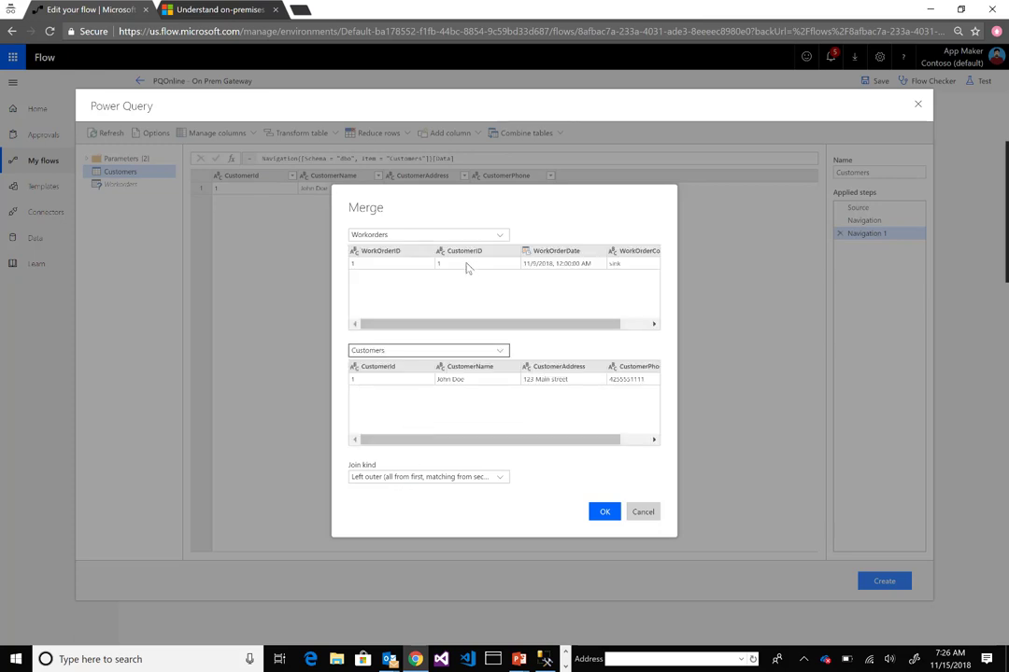
{"action": "left_click", "coordinate": [467, 270]}
{"action": "left_click", "coordinate": [396, 388]}
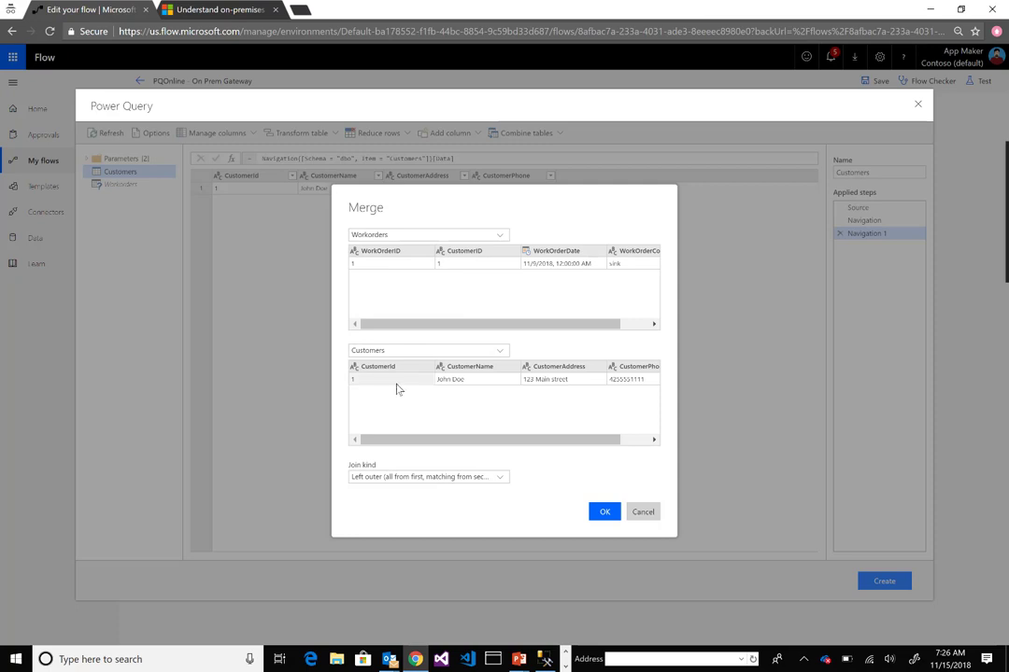
{"action": "left_click", "coordinate": [605, 512]}
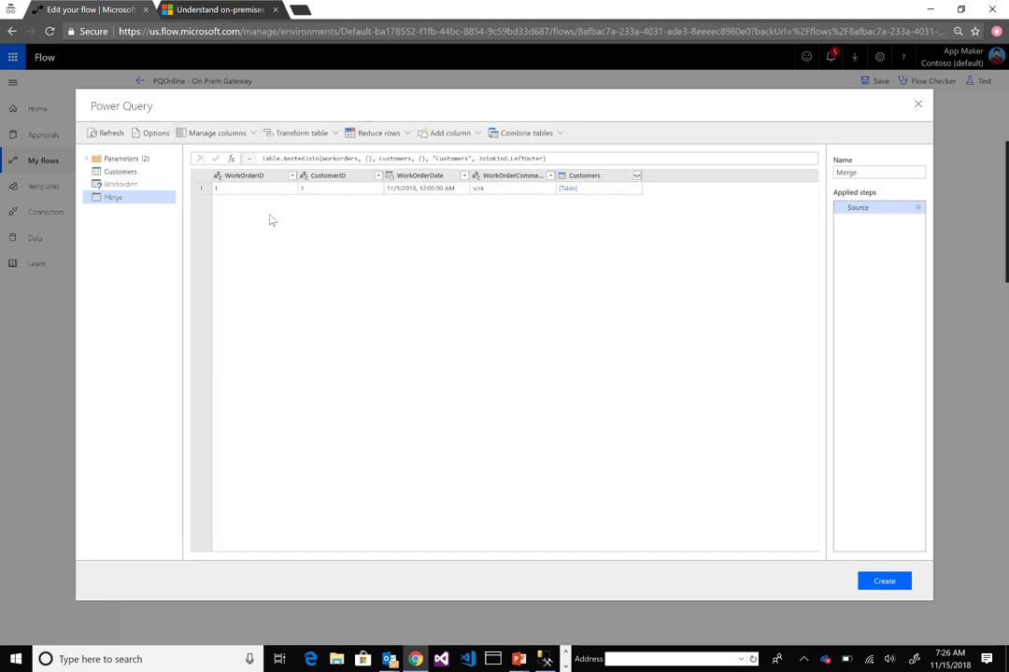
- Expand all Customers fields into columns and rename the Merge query to FinalQuery
{"action": "left_click", "coordinate": [636, 176]}
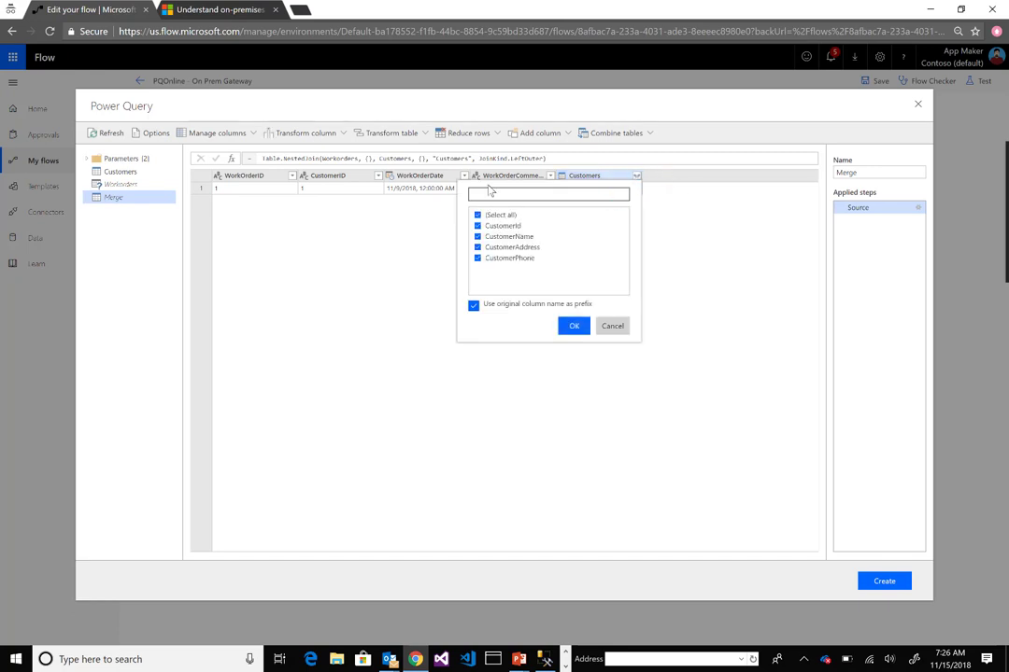
{"action": "left_click", "coordinate": [573, 327]}
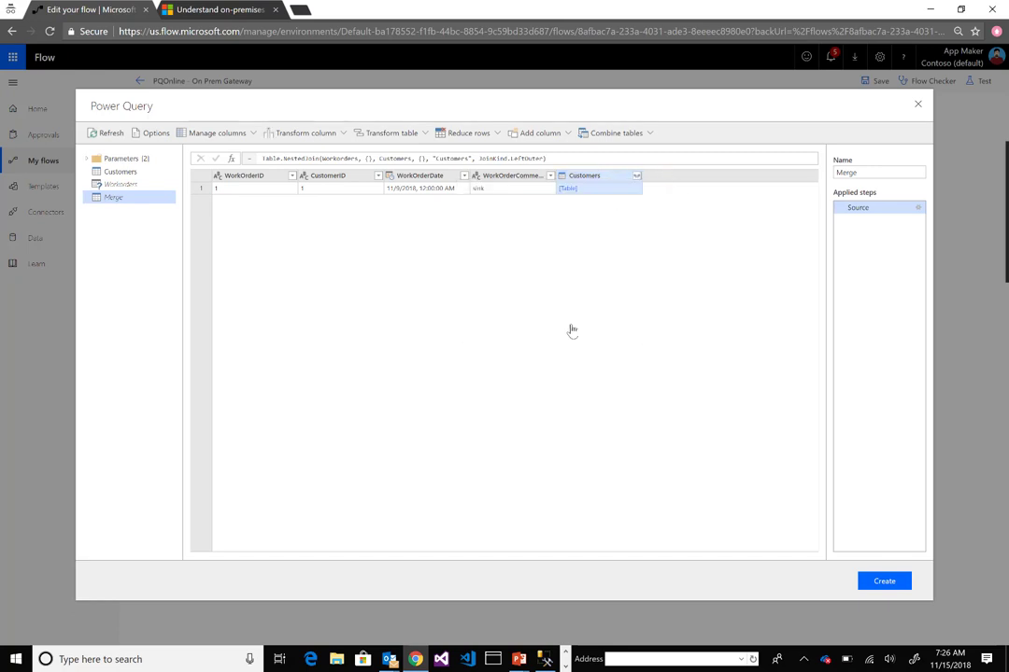
{"action": "right_click", "coordinate": [115, 198]}
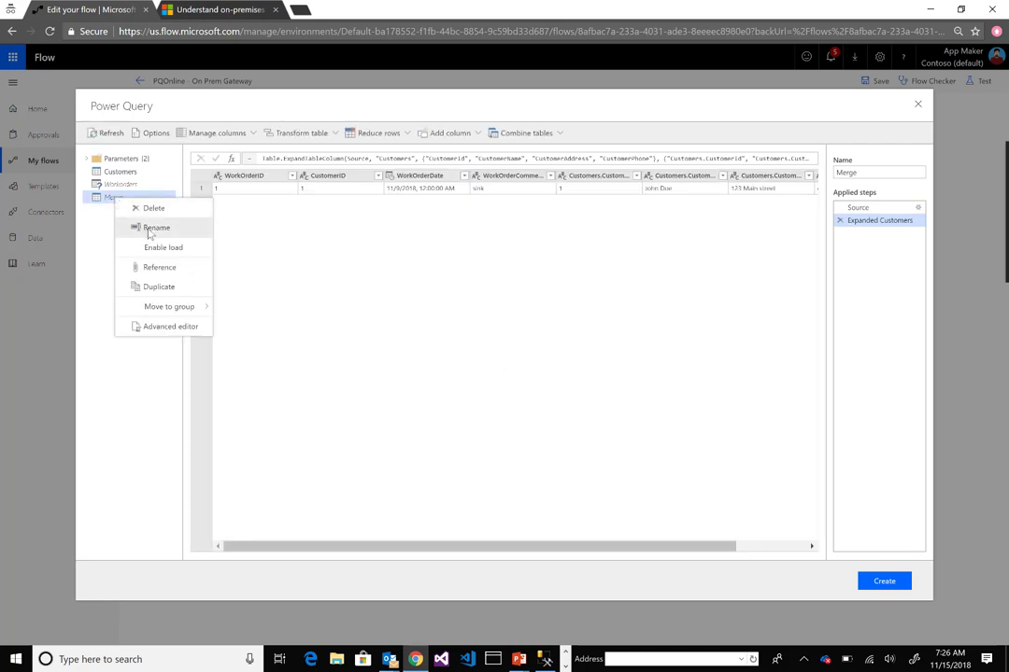
{"action": "left_click", "coordinate": [151, 227]}
{"action": "type", "text": "FinalQuery"}
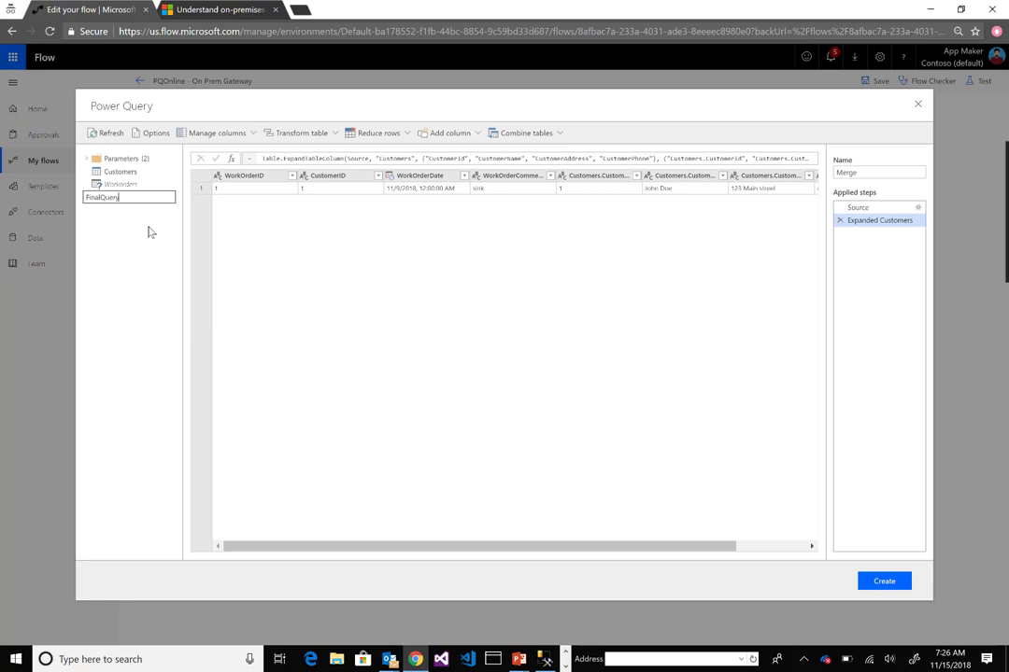
{"action": "key", "text": "Return"}
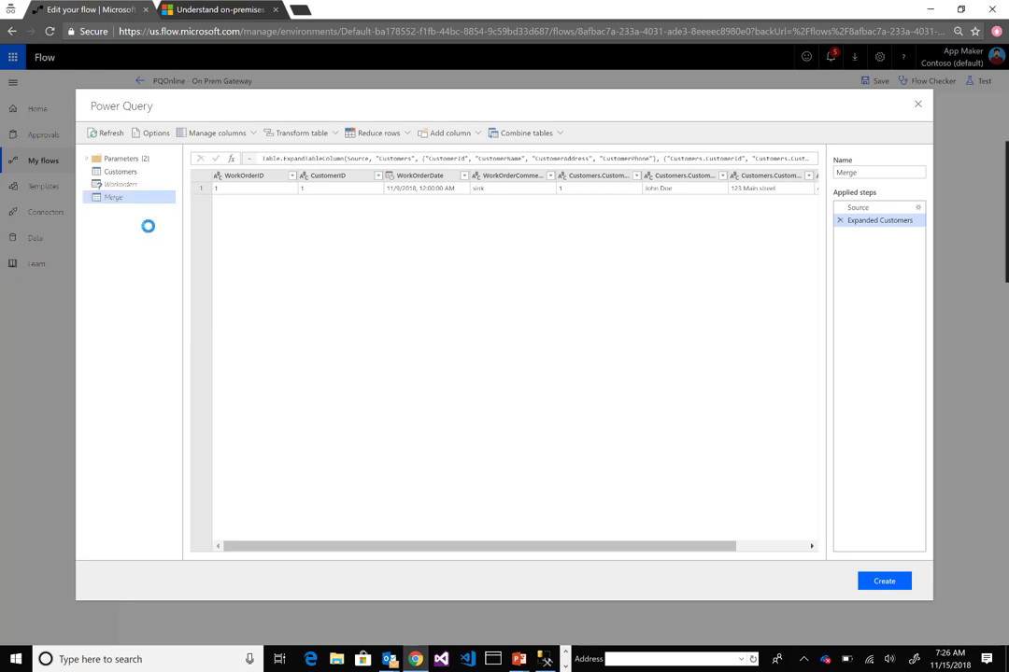
- Enable load for FinalQuery and create the Power Query action
{"action": "right_click", "coordinate": [128, 200]}
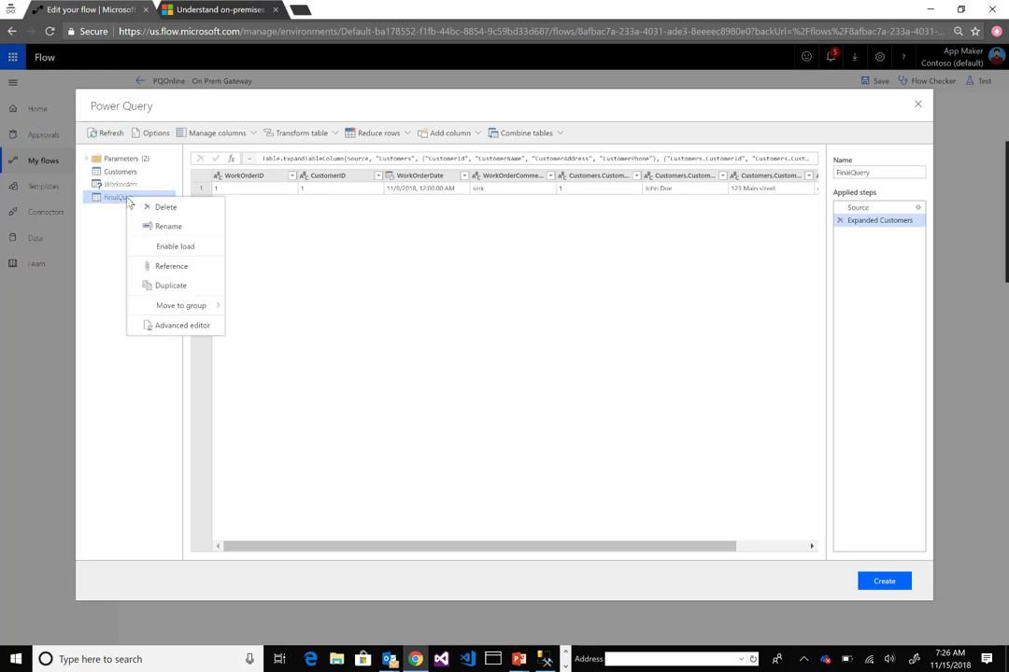
{"action": "left_click", "coordinate": [186, 254]}
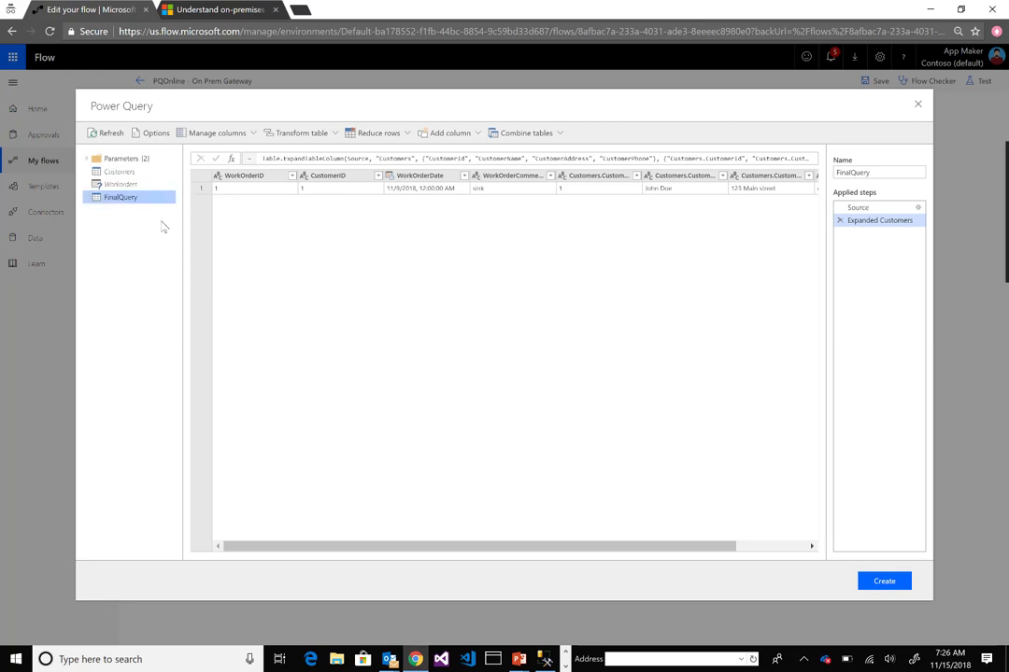
{"action": "left_click", "coordinate": [886, 581]}
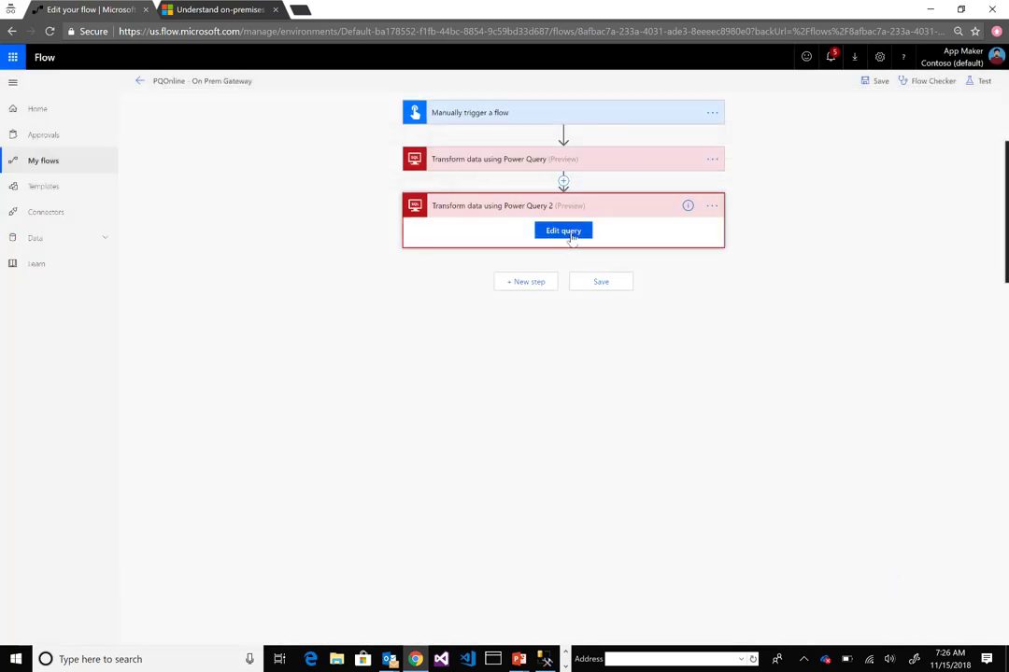
- Add an Office 365 Outlook Send an email step and browse the Body field's dynamic content
{"action": "left_click", "coordinate": [530, 282]}
{"action": "left_click", "coordinate": [472, 369]}
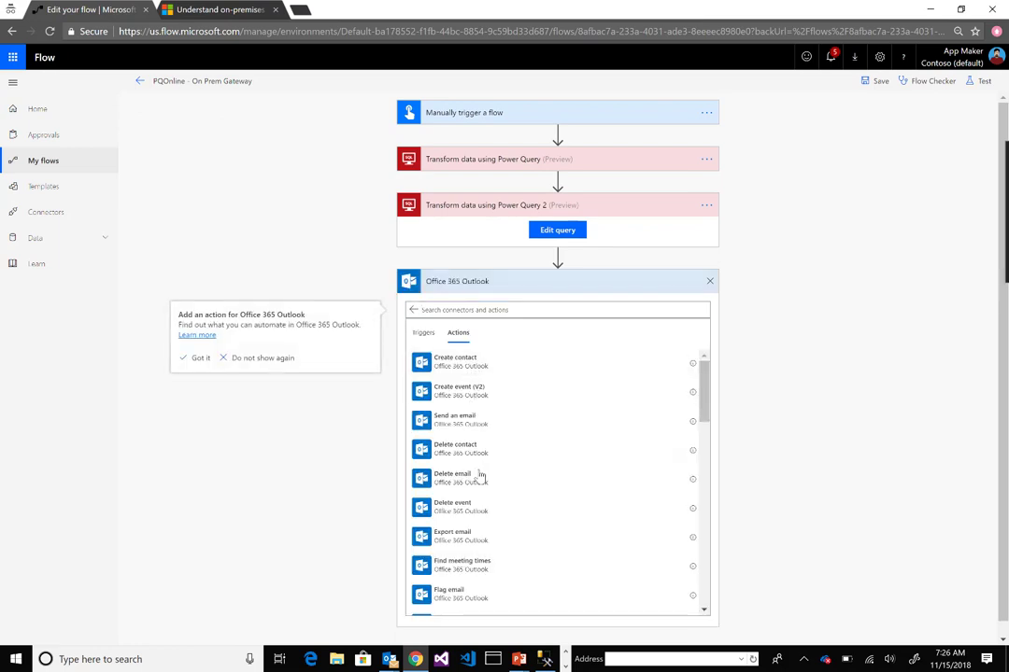
{"action": "left_click", "coordinate": [476, 415]}
{"action": "left_click", "coordinate": [525, 342]}
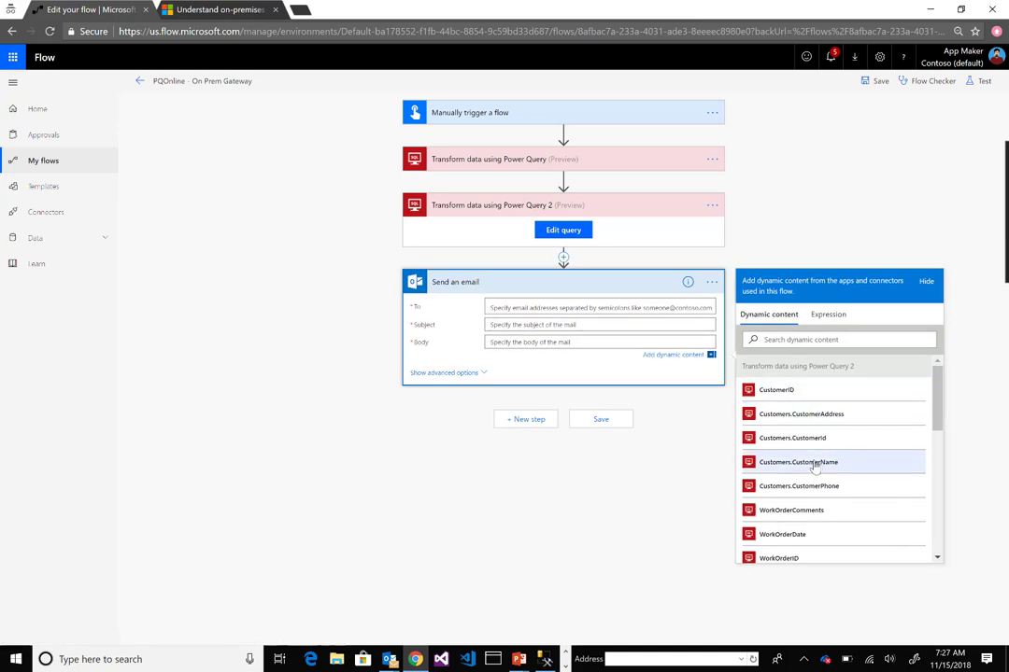
{"action": "scroll", "coordinate": [891, 428], "scroll_direction": "down", "scroll_amount": 3}
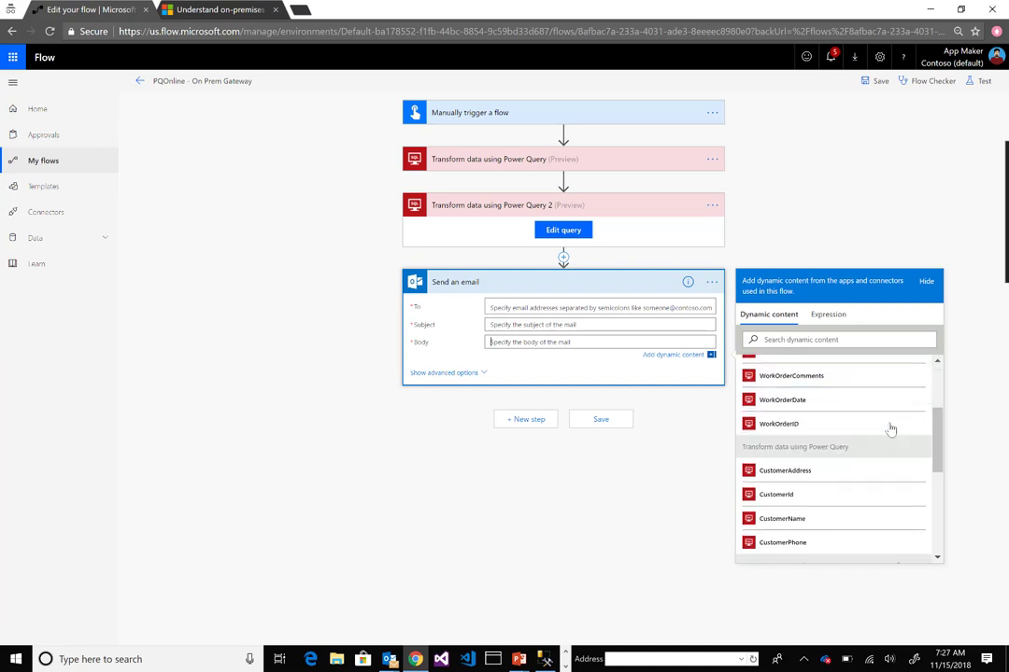
{"action": "scroll", "coordinate": [892, 432], "scroll_direction": "down", "scroll_amount": 3}
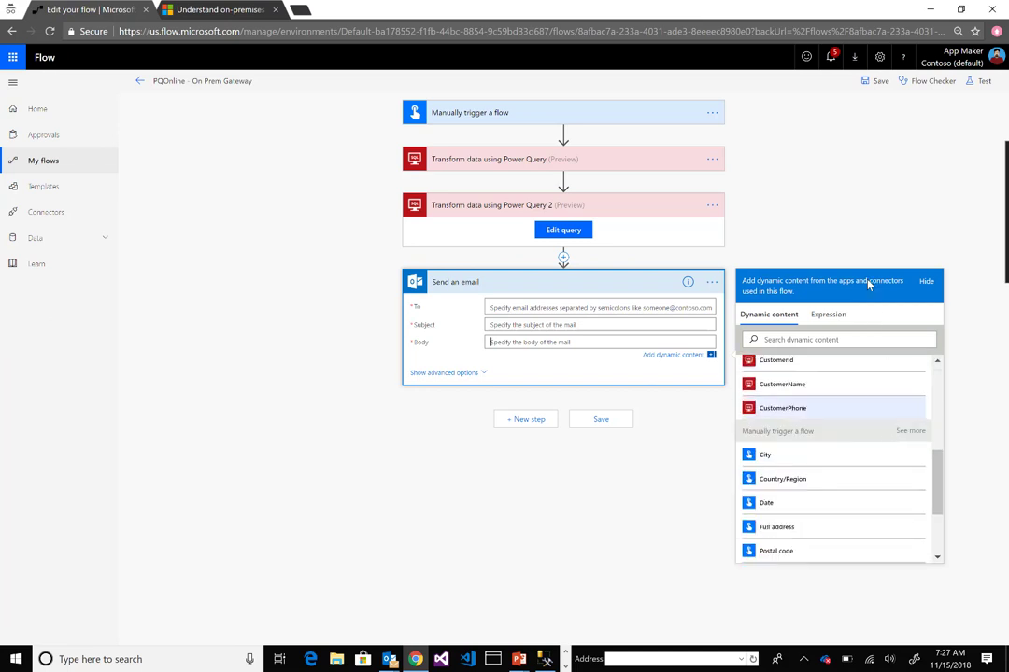
{"action": "left_click", "coordinate": [712, 282]}
- Delete the Send an email and Power Query 2 steps from the flow
{"action": "left_click", "coordinate": [715, 282]}
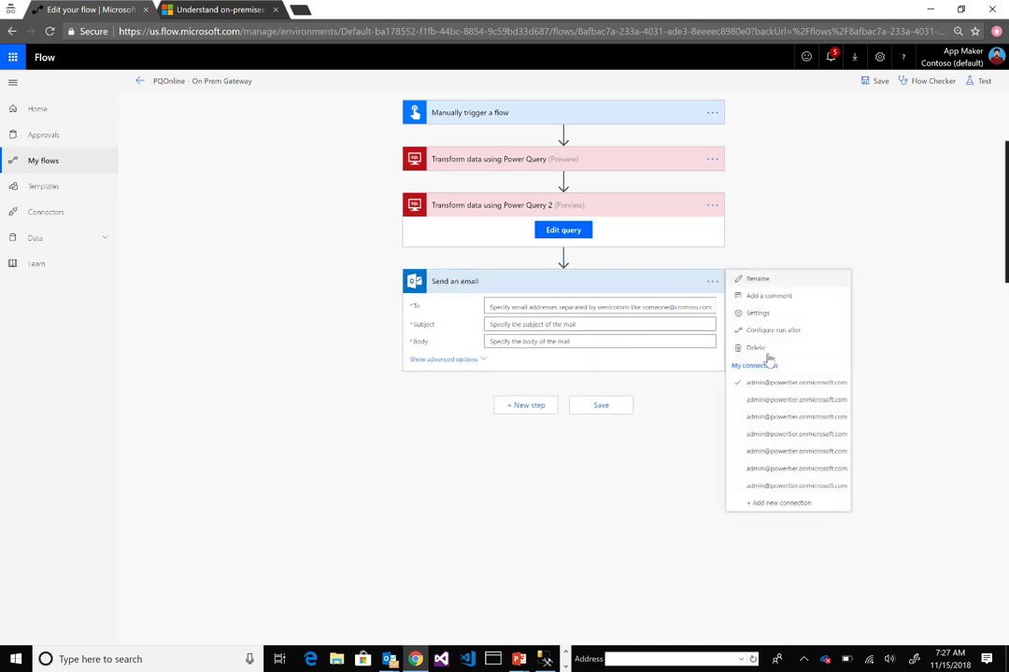
{"action": "left_click", "coordinate": [757, 348]}
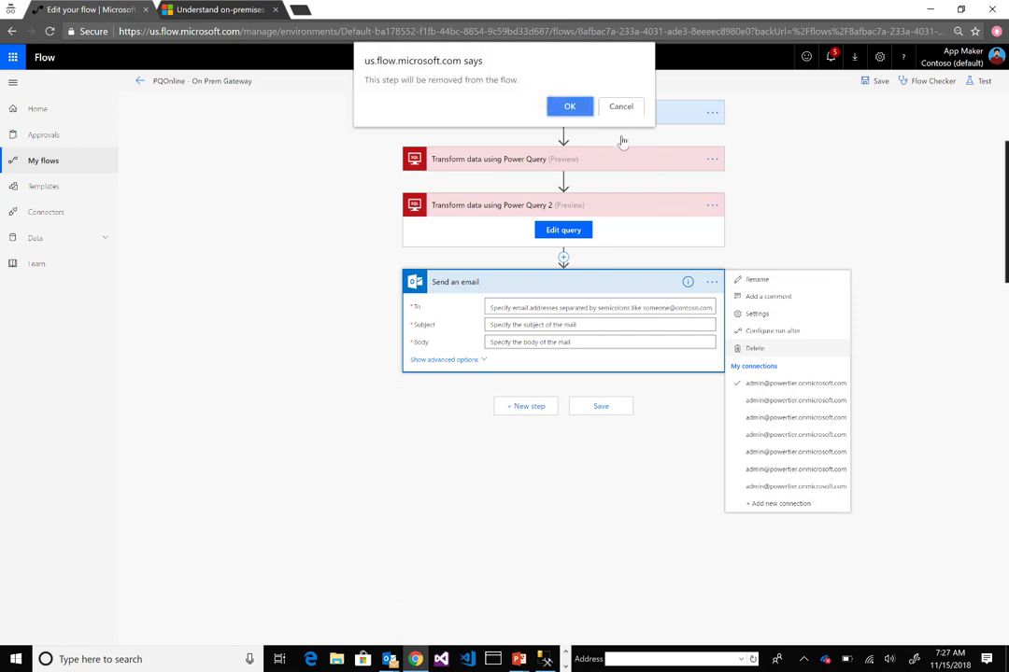
{"action": "left_click", "coordinate": [570, 105]}
{"action": "left_click", "coordinate": [714, 206]}
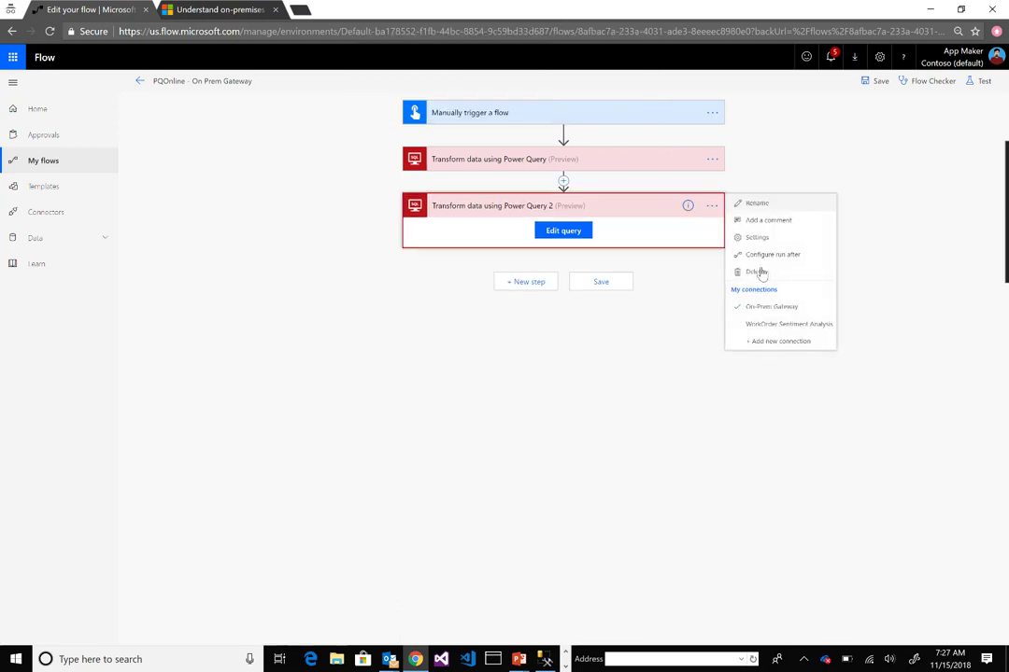
{"action": "left_click", "coordinate": [752, 271]}
{"action": "left_click", "coordinate": [570, 107]}
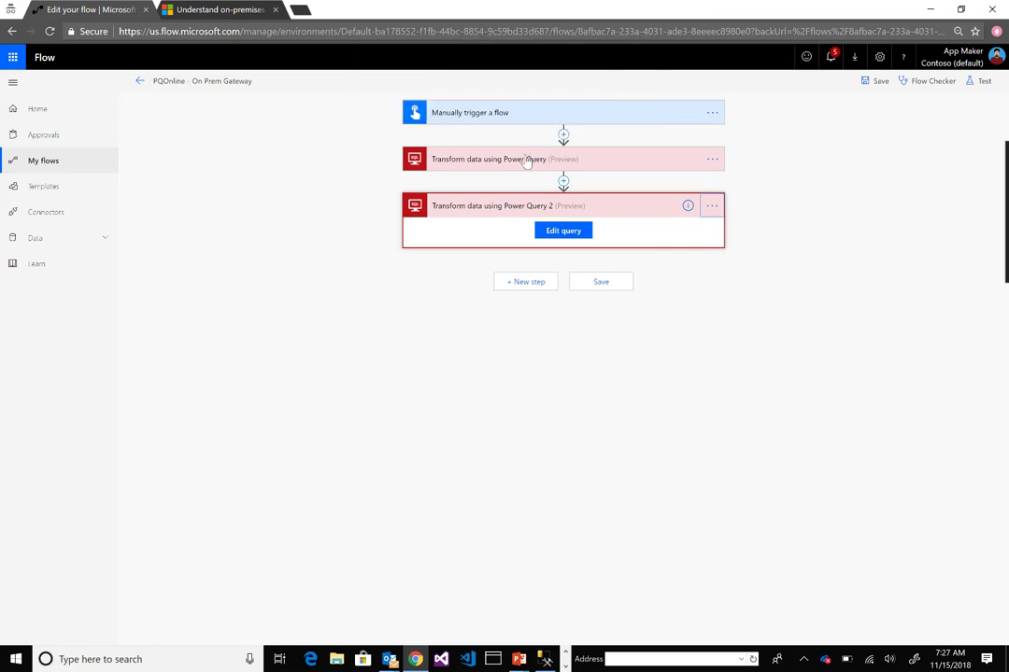
- Test the flow using trigger data from the most recent successful run
{"action": "left_click", "coordinate": [983, 82]}
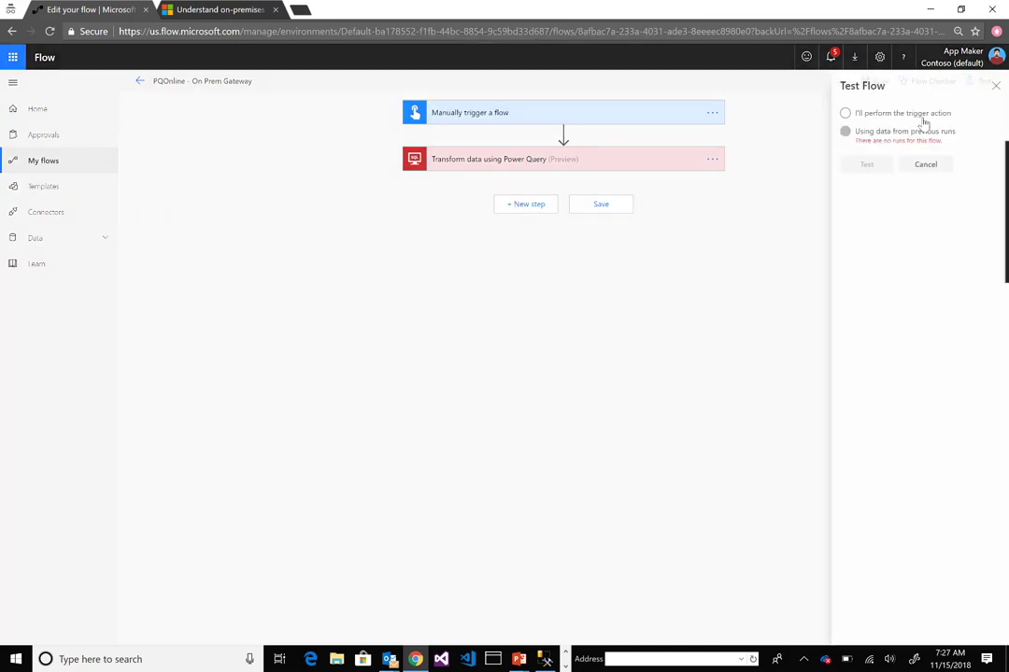
{"action": "left_click", "coordinate": [840, 132]}
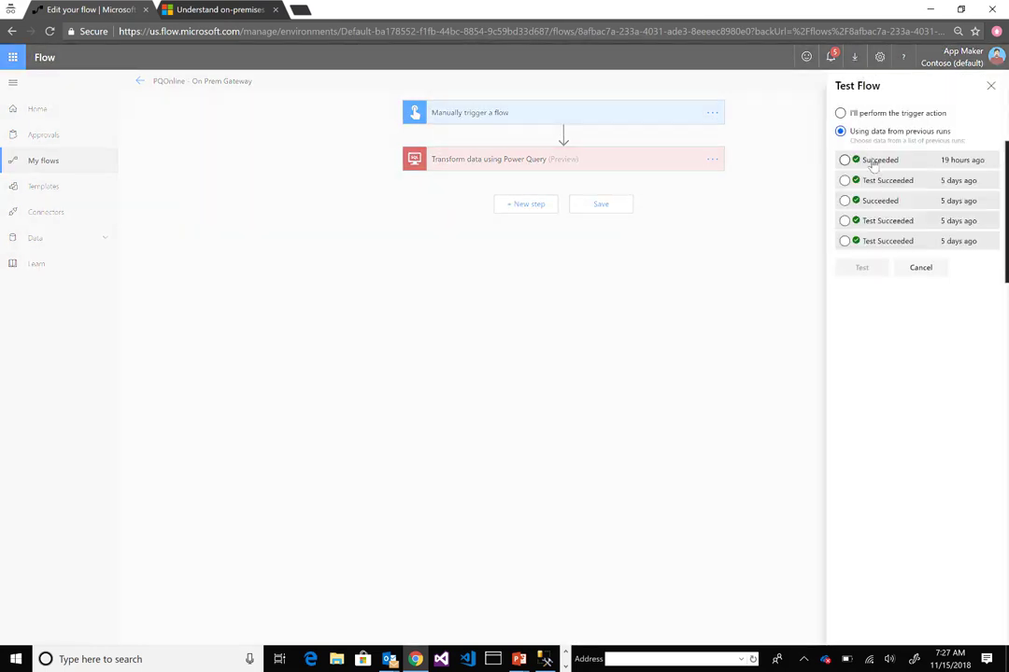
{"action": "left_click", "coordinate": [845, 160]}
{"action": "left_click", "coordinate": [863, 268]}
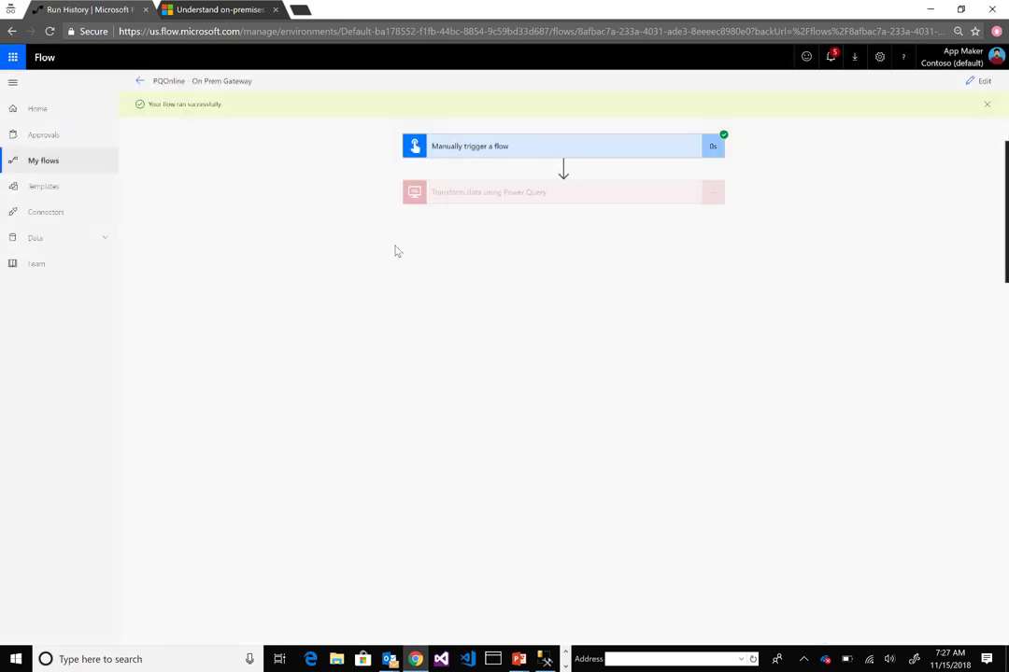
- Expand the Power Query step's run details to see its query input and returned customer record
{"action": "left_click", "coordinate": [465, 194]}
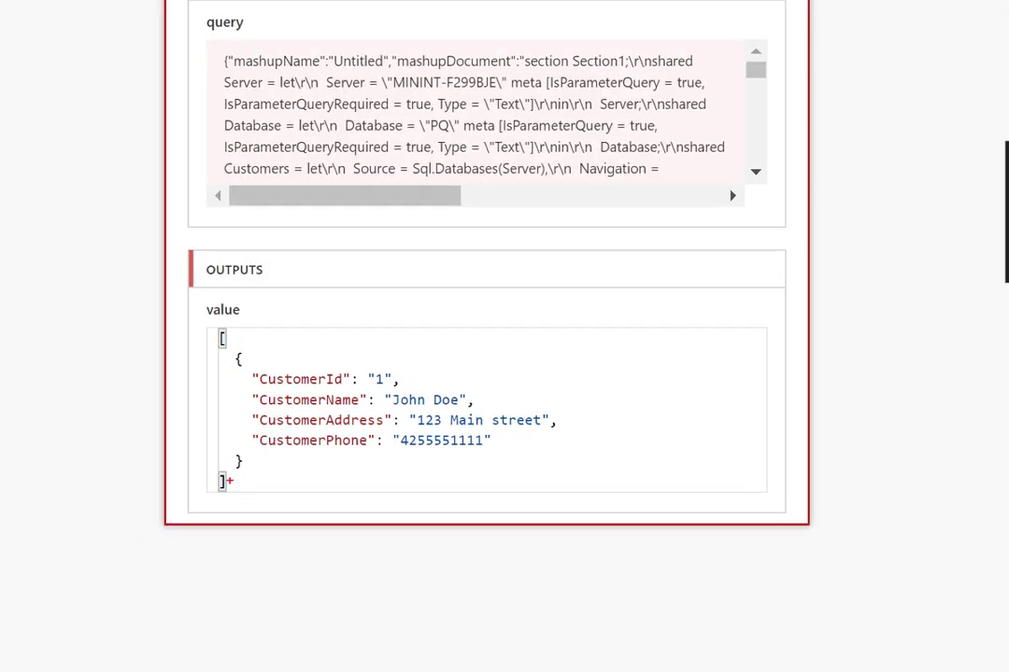
{"action": "left_click_drag", "start_coordinate": [229, 481], "coordinate": [711, 482]}
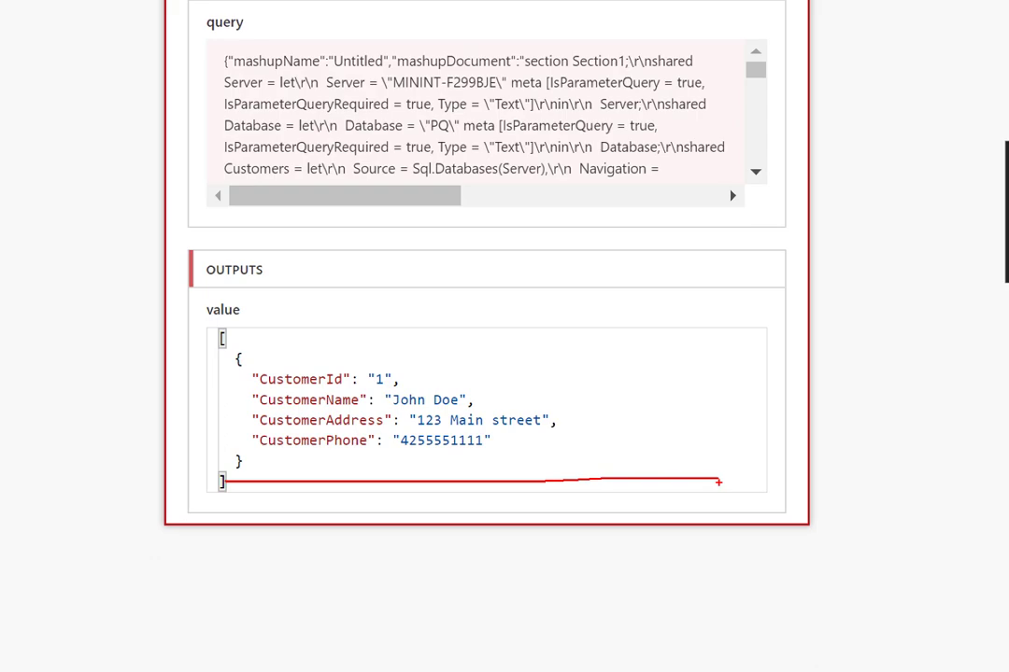